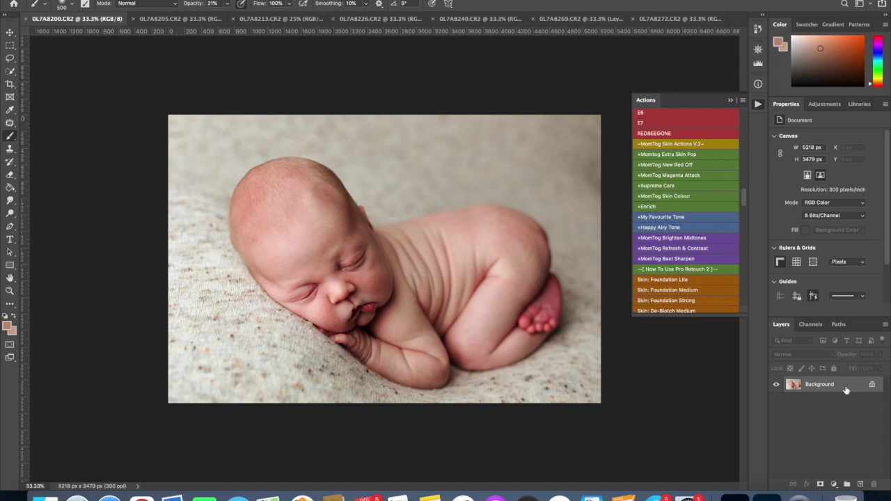
- Duplicate the Background layer and name the copy "liquify head"
key("super+j")
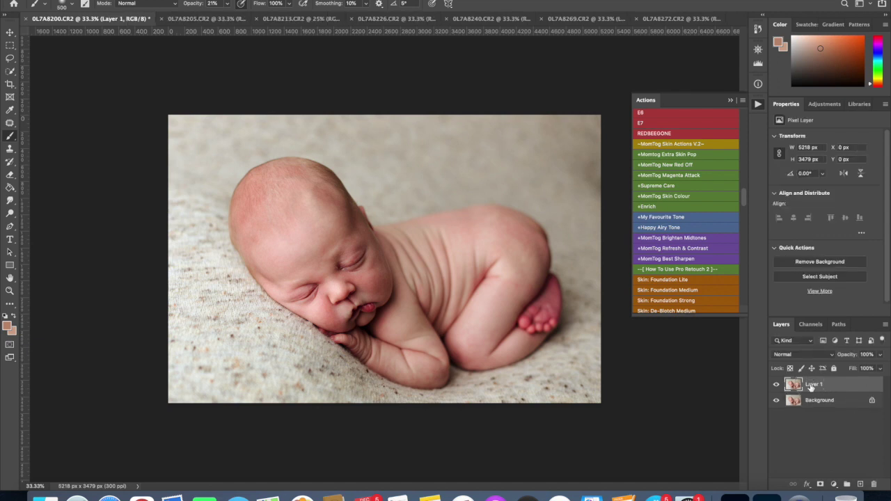
key("BackSpace")
type("liquify head")
key("Return")
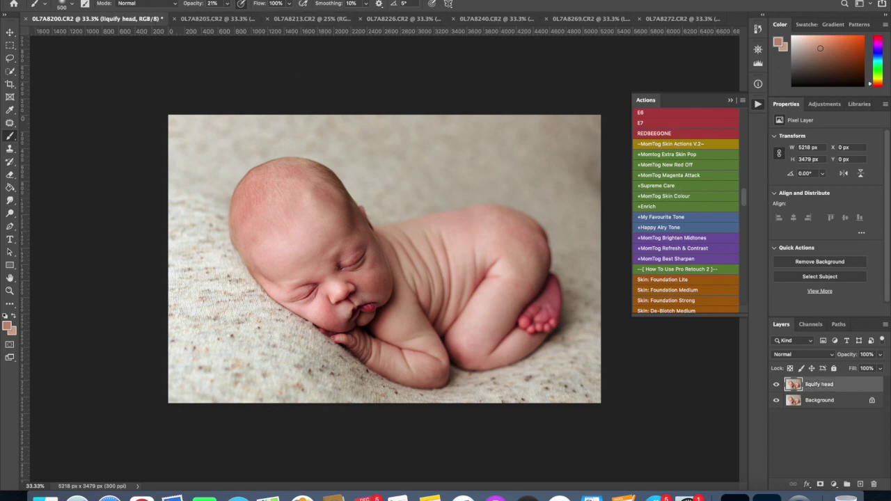
- Open the Liquify filter and push in the crown of the baby's head using the Forward Warp tool at brush size 1200
left_click(251, 1)
left_click(262, 73)
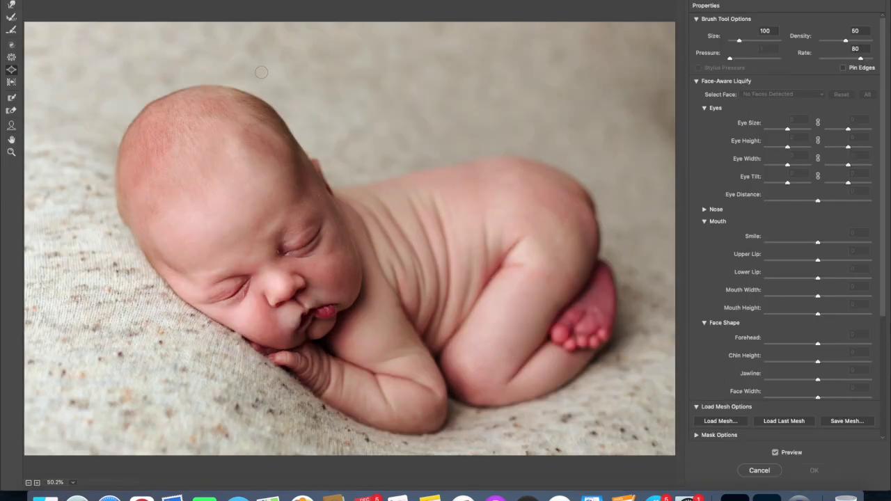
key("bracketright")
key("bracketright")
key("bracketright")
key("bracketright")
key("bracketright")
key("bracketright")
key("bracketright")
key("bracketright")
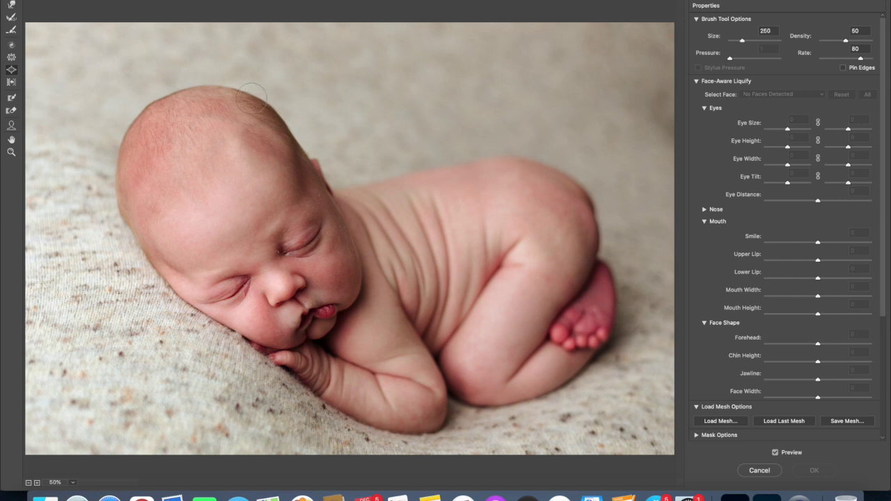
left_click(12, 5)
key("bracketright")
key("bracketright")
key("bracketright")
key("bracketright")
key("bracketright")
key("bracketright")
key("bracketright")
key("bracketright")
key("bracketright")
key("bracketright")
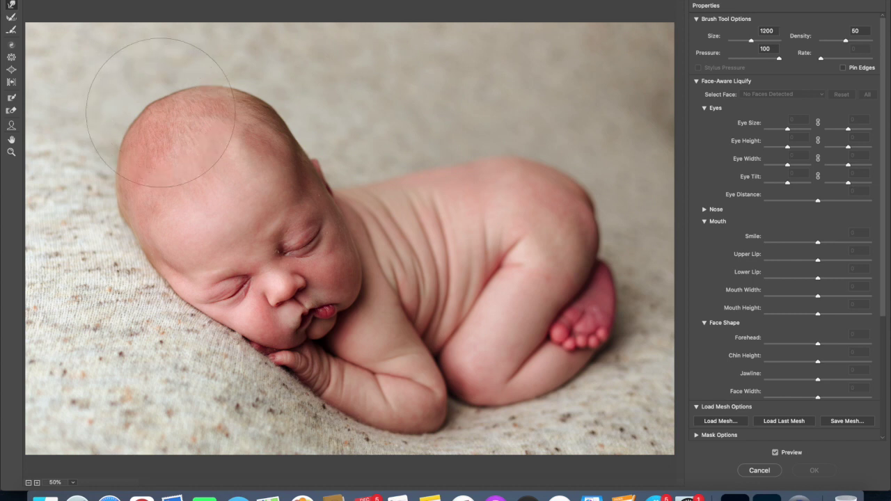
left_click_drag(149, 104, 135, 96)
left_click_drag(203, 81, 201, 86)
left_click_drag(146, 96, 149, 102)
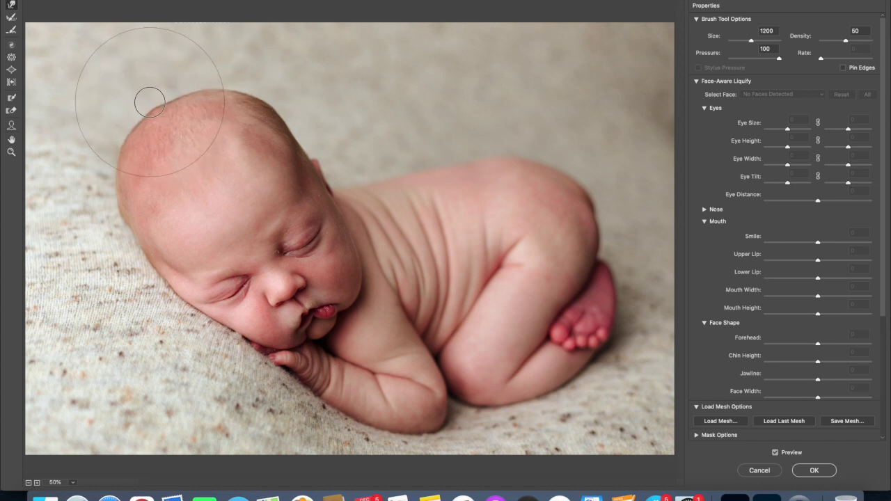
left_click_drag(123, 135, 119, 109)
- Nudge the upper back edge of the head with a smaller Forward Warp brush
key("bracketleft")
key("bracketleft")
key("bracketleft")
key("bracketleft")
key("bracketleft")
key("bracketleft")
key("bracketleft")
key("bracketleft")
key("bracketleft")
left_click_drag(151, 111, 153, 111)
- Round off the top and back of the head with the Forward Warp brush enlarged to 1200
key("bracketright")
key("bracketright")
key("bracketright")
key("bracketright")
key("bracketright")
key("bracketright")
key("bracketright")
key("bracketright")
key("bracketright")
left_click_drag(209, 87, 243, 92)
left_click_drag(182, 91, 131, 133)
left_click_drag(120, 174, 118, 172)
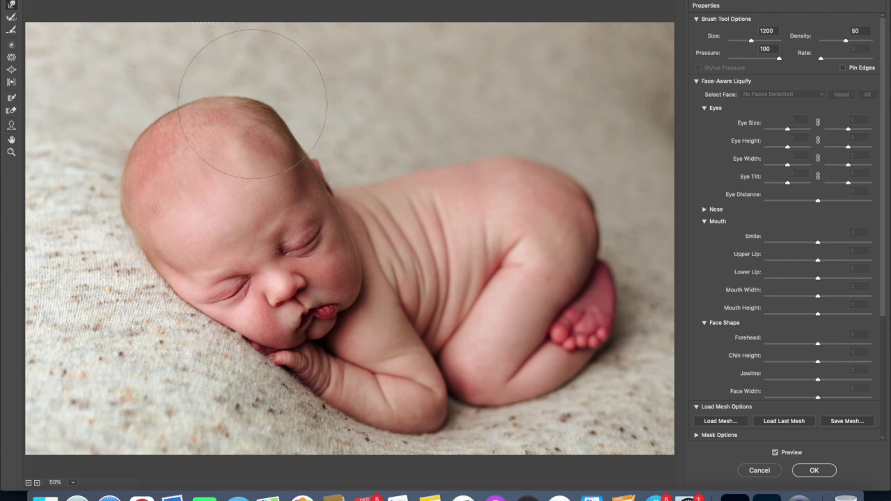
- Apply the Liquify changes and compare the head shape with and without the liquify head layer
key("bracketleft")
key("bracketleft")
key("bracketleft")
key("bracketleft")
left_click(804, 471)
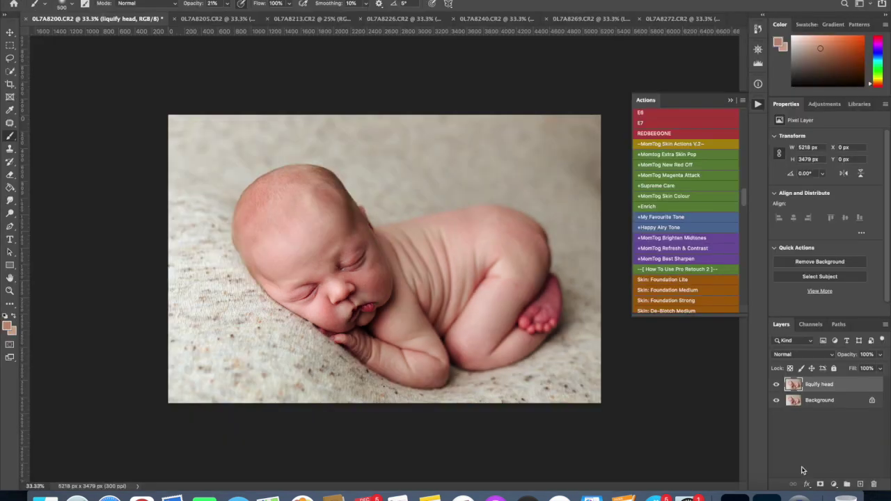
left_click(776, 385)
left_click(777, 385)
- Duplicate the liquify head layer and name the copy "puppet warp"
left_click(815, 400)
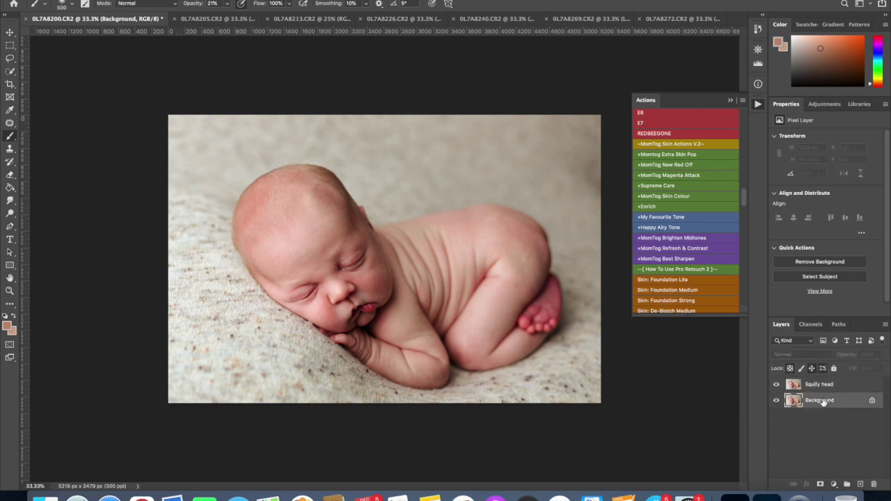
left_click(826, 386)
key("super+j")
double_click(824, 384)
type("puppet warp")
key("Return")
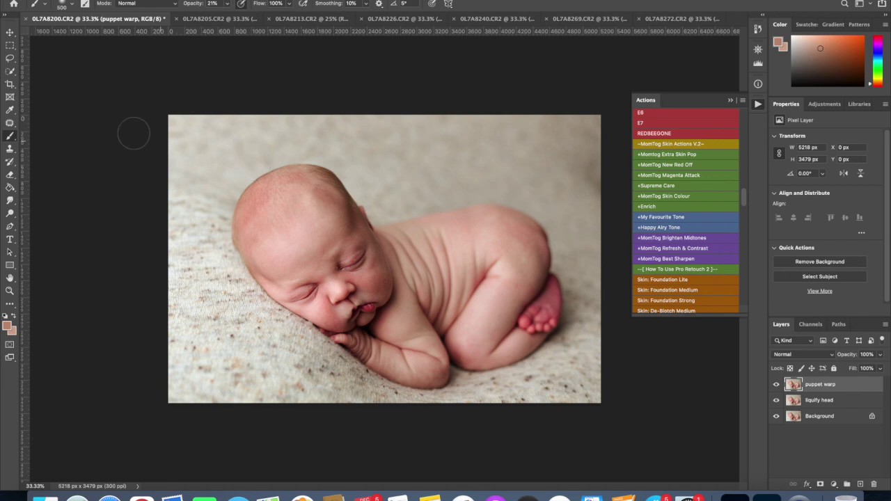
- Start Puppet Warp on the puppet warp layer and pin the blanket, both eyes and the background behind the back
left_click(87, 0)
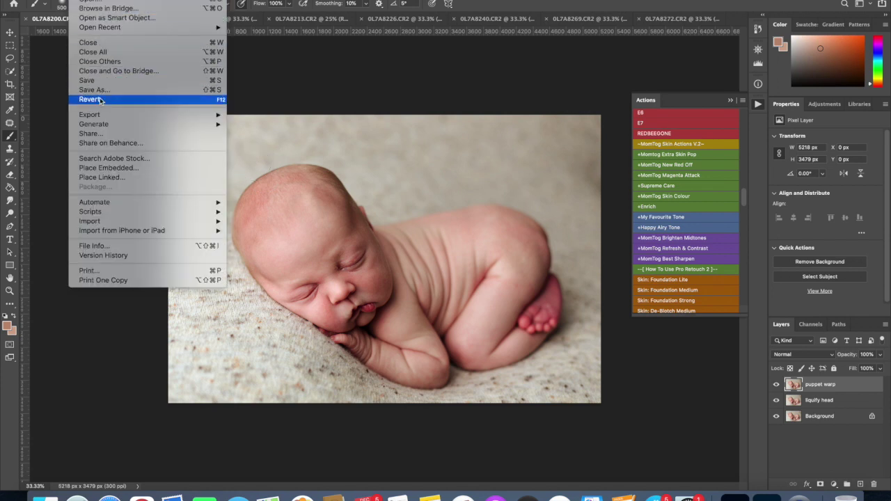
mouse_move(106, 0)
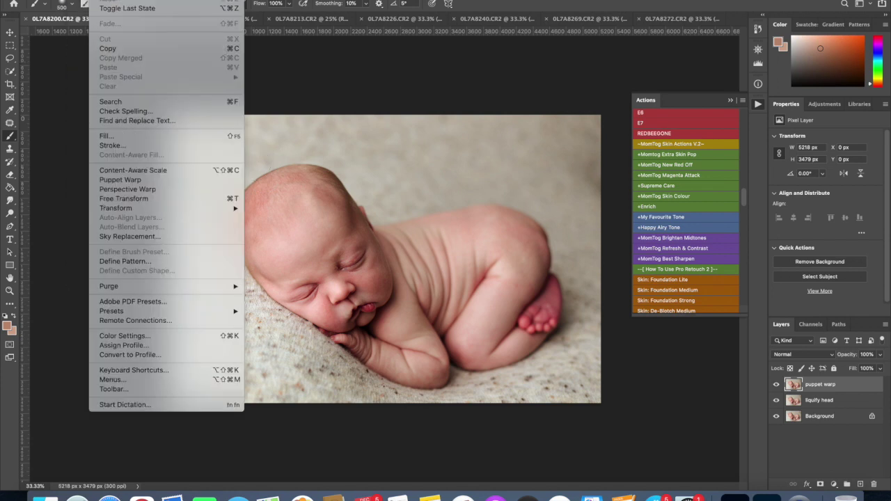
left_click(132, 179)
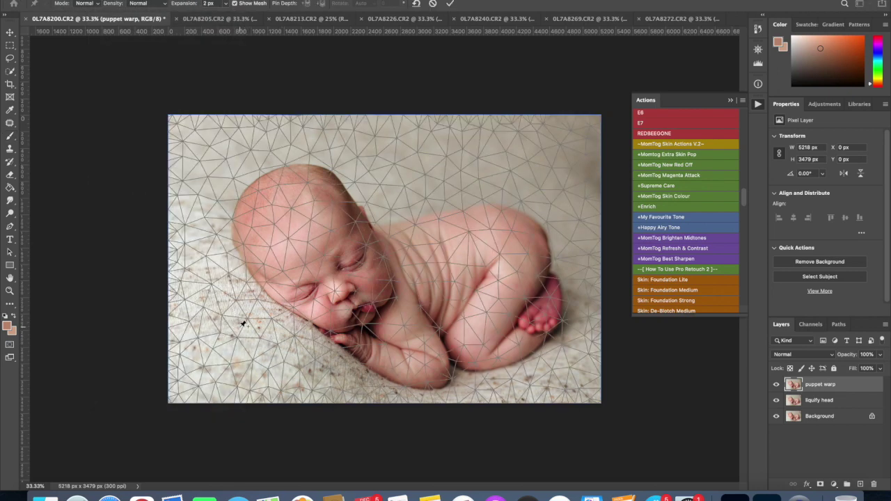
left_click(220, 317)
left_click(297, 286)
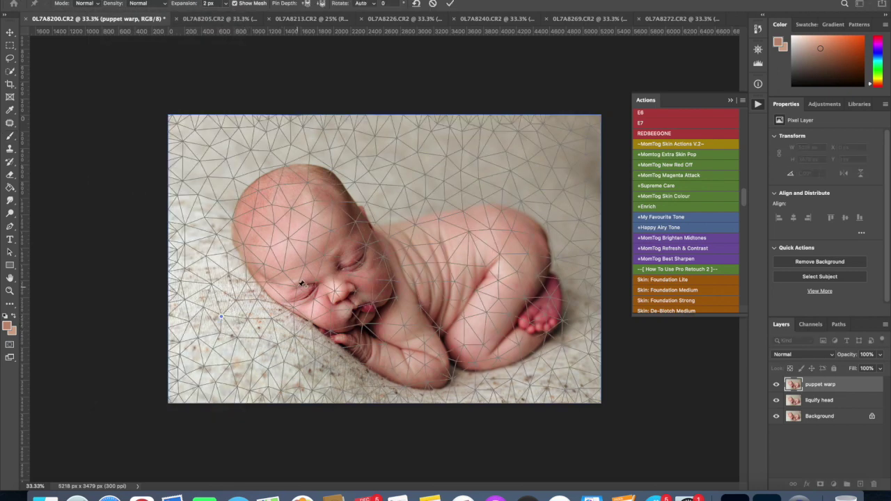
left_click(345, 257)
left_click(389, 210)
left_click(426, 174)
left_click(177, 342)
- Add and shift pins around the top and back of the head to compress its outline, and commit the warp
left_click_drag(221, 230, 221, 239)
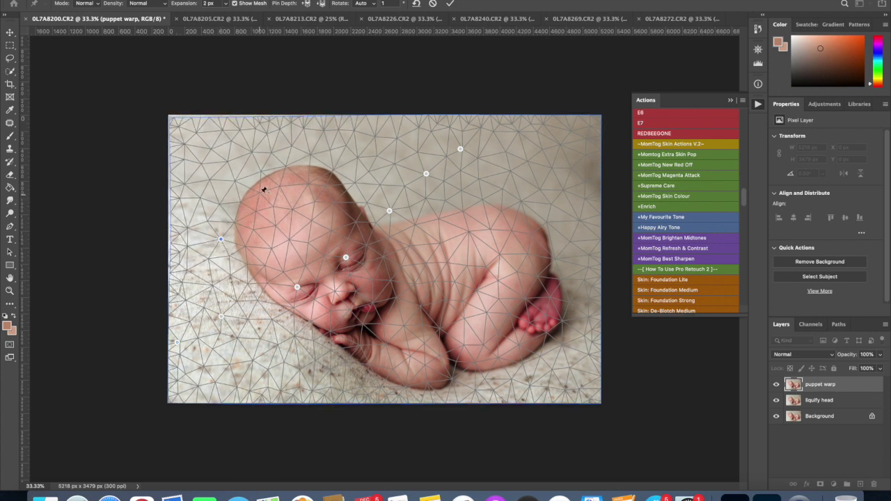
left_click_drag(263, 196, 334, 177)
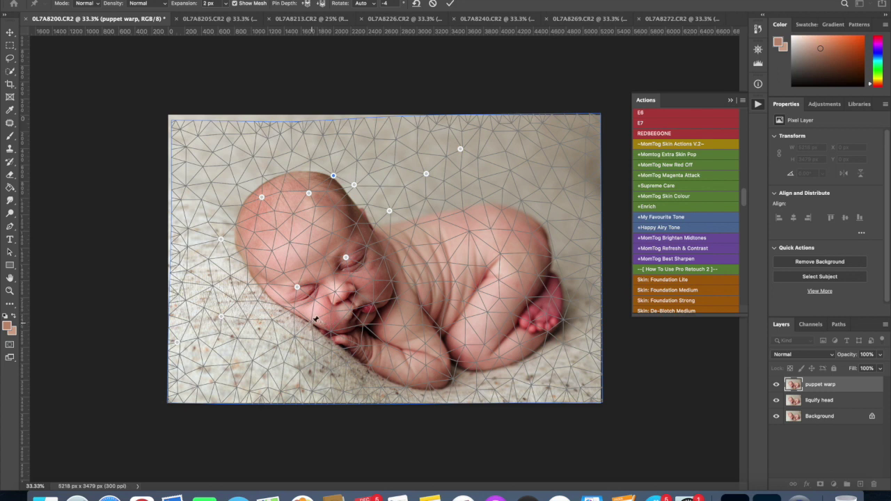
left_click_drag(245, 267, 246, 266)
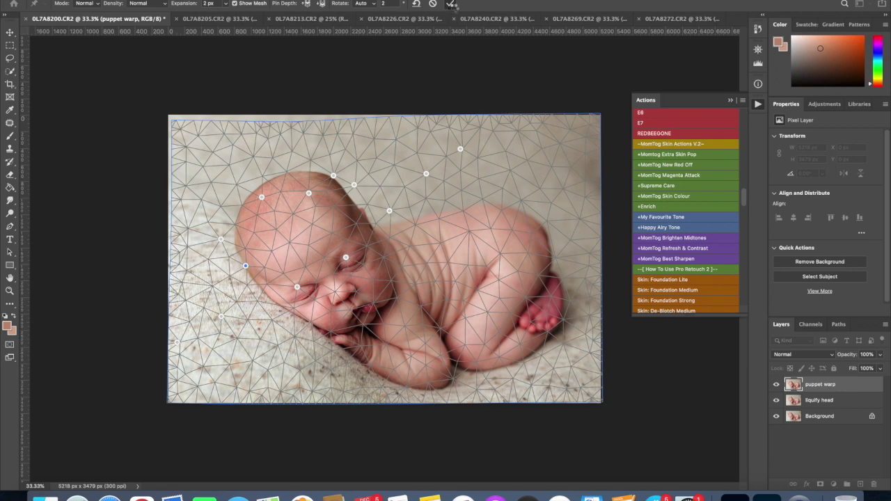
left_click(450, 4)
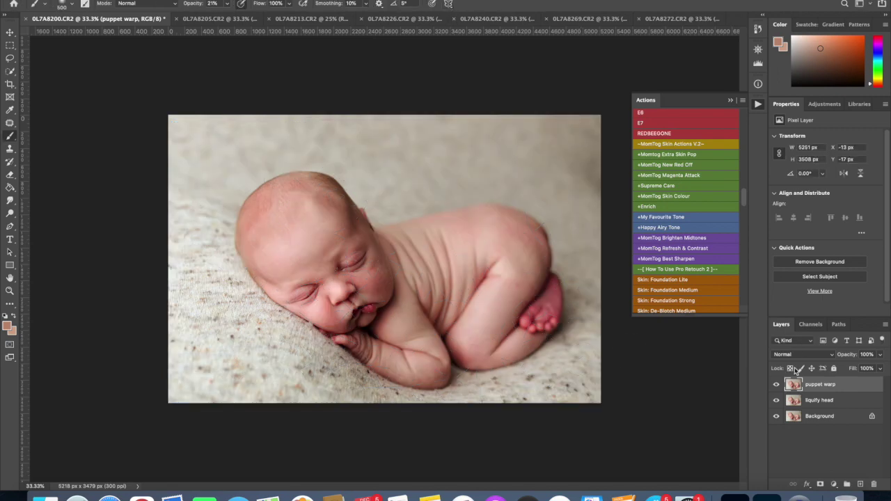
- Compare the photo with and without the puppet warp layer
left_click(777, 386)
left_click(776, 386)
left_click(776, 387)
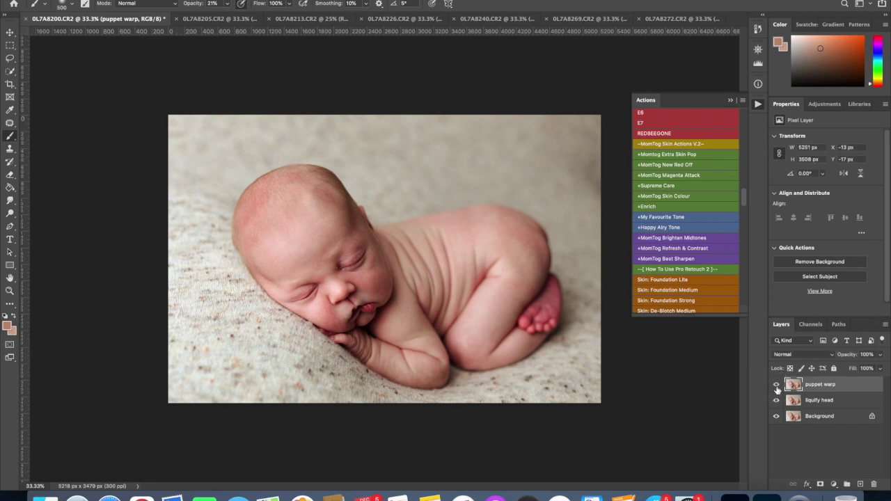
- Erase the puppet warp layer over the baby's face and hands with the Eraser at 100% opacity and size 600
key("e")
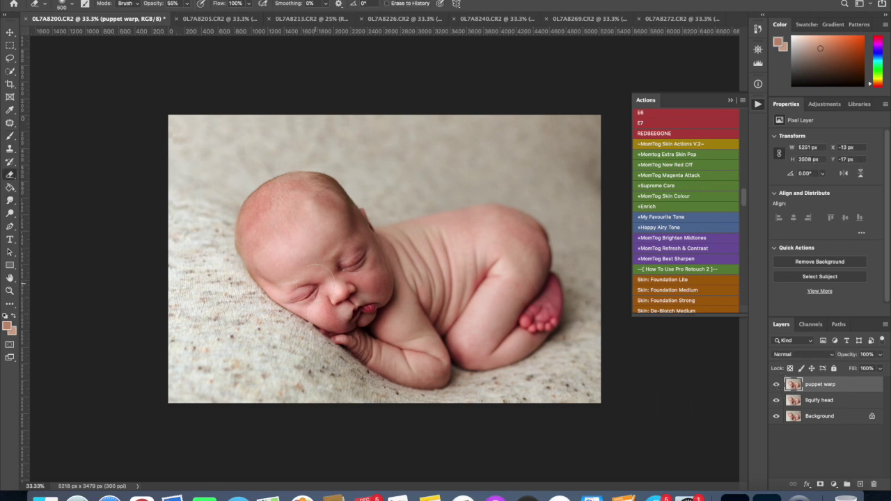
left_click(187, 3)
left_click_drag(187, 14, 232, 19)
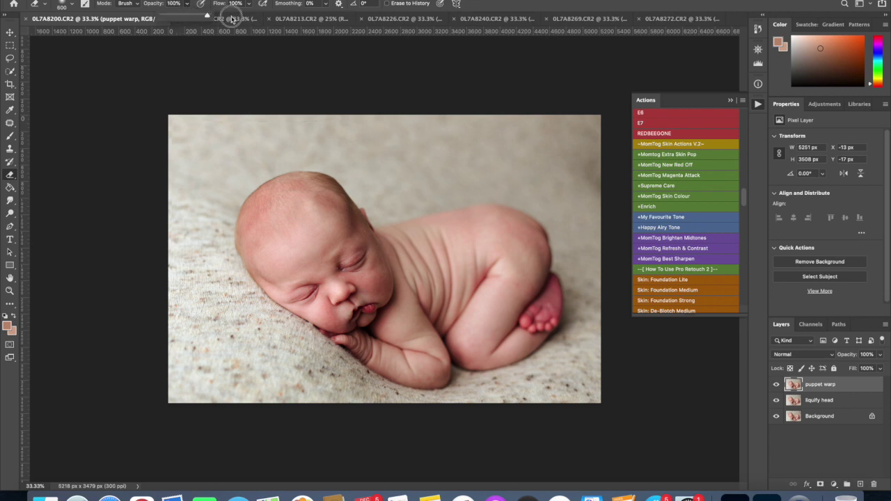
left_click(340, 297)
mouse_move(356, 256)
left_mouse_down()
mouse_move(348, 283)
mouse_move(377, 291)
mouse_move(362, 278)
mouse_move(326, 337)
mouse_move(334, 359)
left_mouse_up()
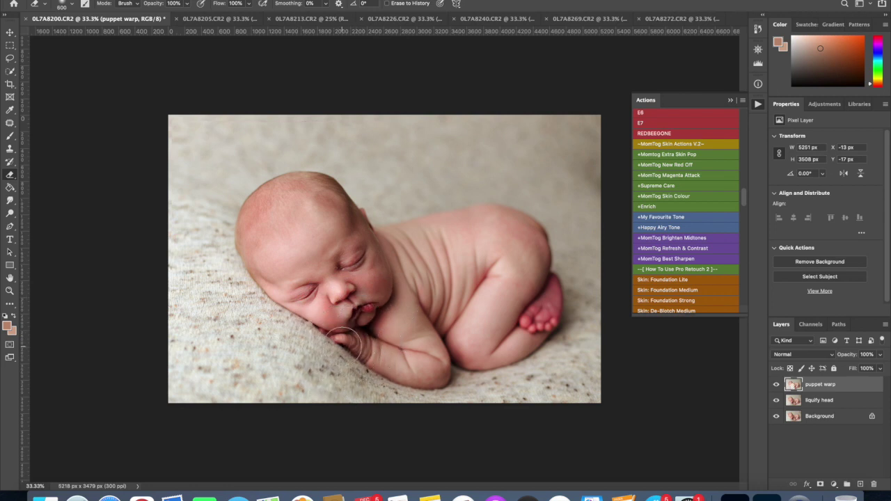
- Erase the puppet warp layer over the baby's body and legs with the Eraser enlarged to 1100
key("bracketright")
key("bracketright")
key("bracketright")
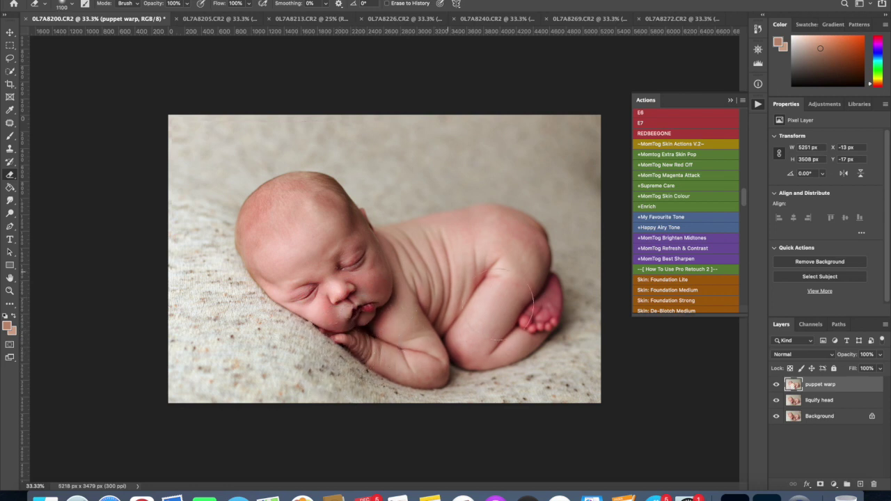
mouse_move(433, 279)
left_mouse_down()
mouse_move(456, 332)
mouse_move(545, 306)
mouse_move(446, 368)
left_mouse_up()
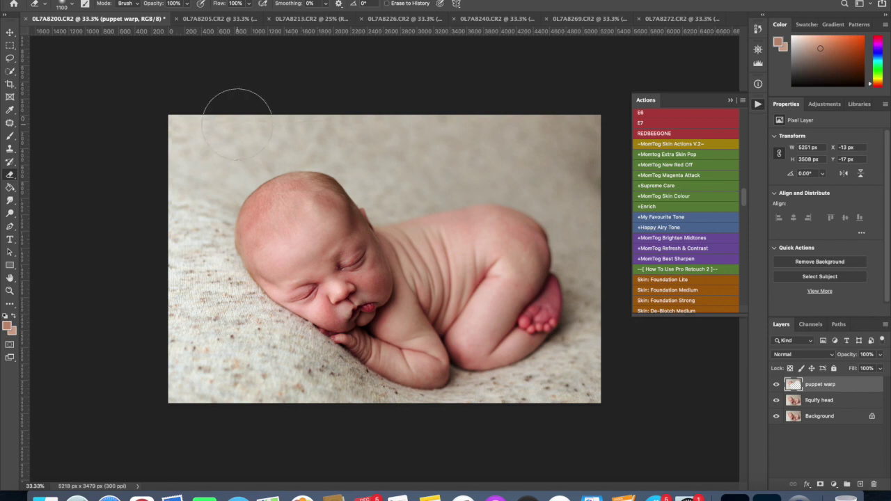
- Erase the puppet warp layer along the photo's upper and left edges with the Eraser reduced to 700
key("bracketleft")
key("bracketleft")
key("bracketleft")
key("bracketleft")
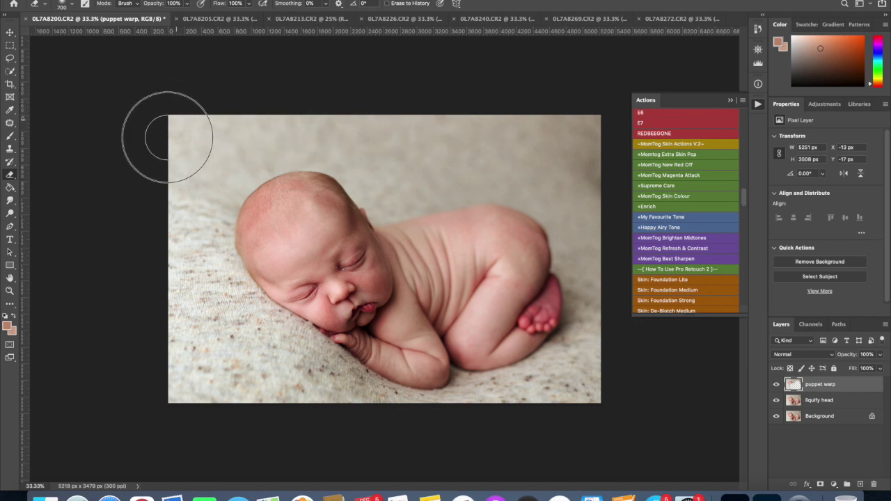
- Hide the two lower layers, erase the puppet warp remnants along the photo's lower and right edges, and show the layers again
left_click(776, 416)
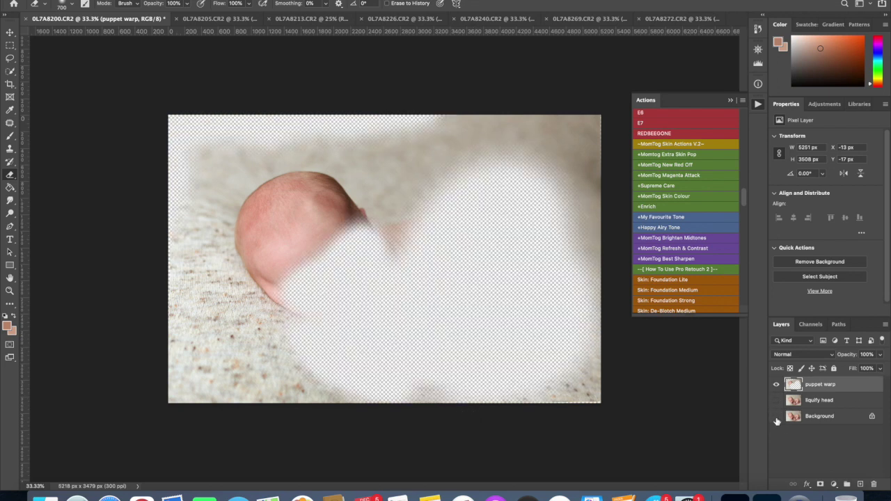
left_click_drag(526, 409, 631, 402)
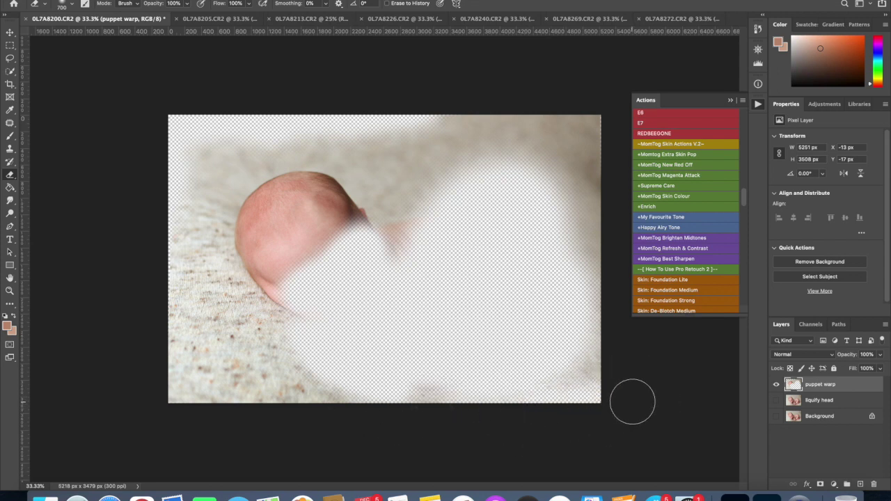
left_click_drag(614, 198, 611, 91)
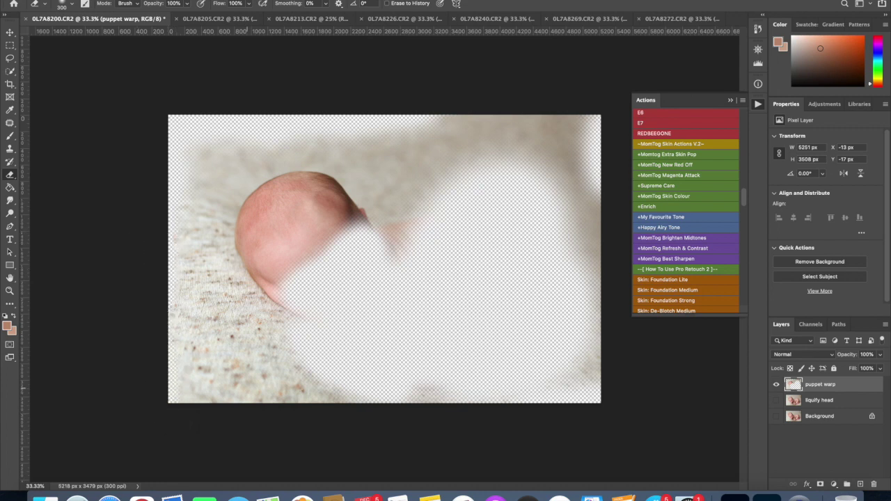
left_click_drag(616, 389, 597, 298)
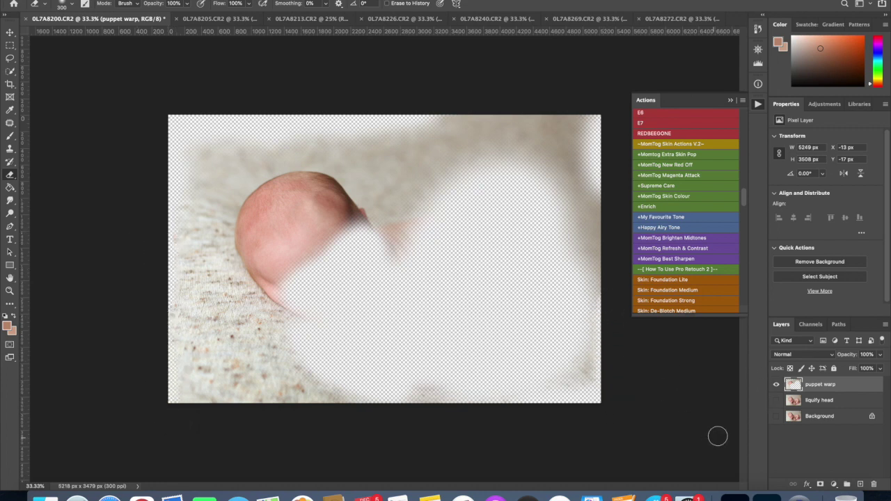
left_click(777, 401)
left_click(777, 416)
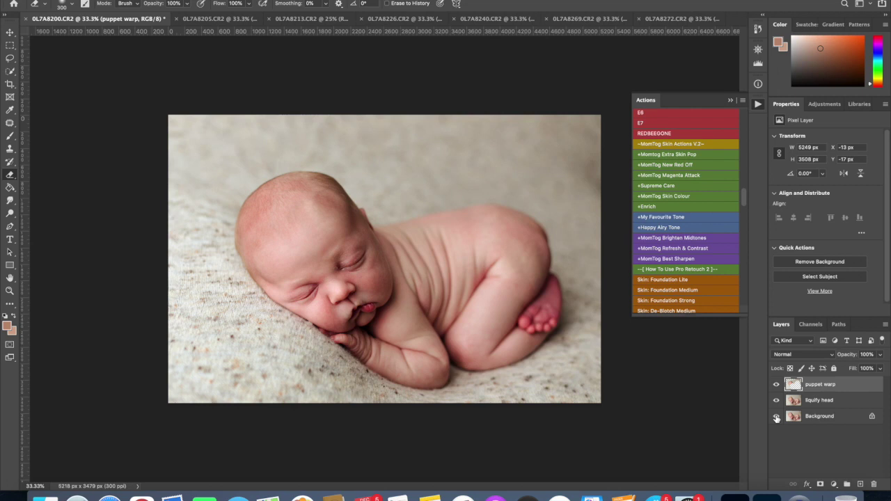
- Flatten the image with the Flatten action and run the +MomTog Refresh & Contrast action on the result
scroll(687, 260, "down", 10)
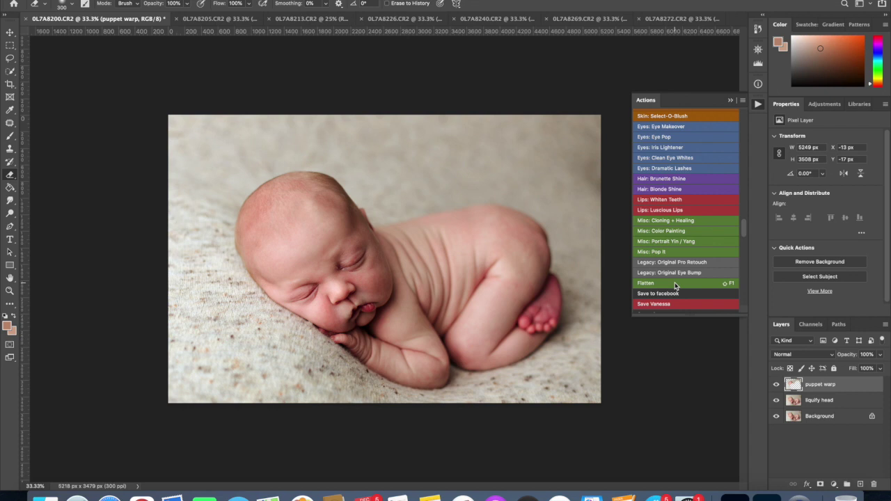
left_click(675, 282)
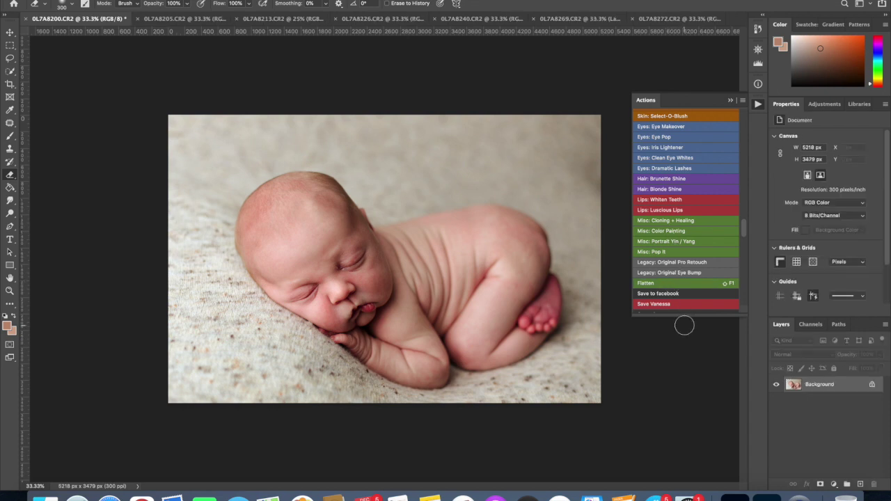
scroll(686, 241, "up", 10)
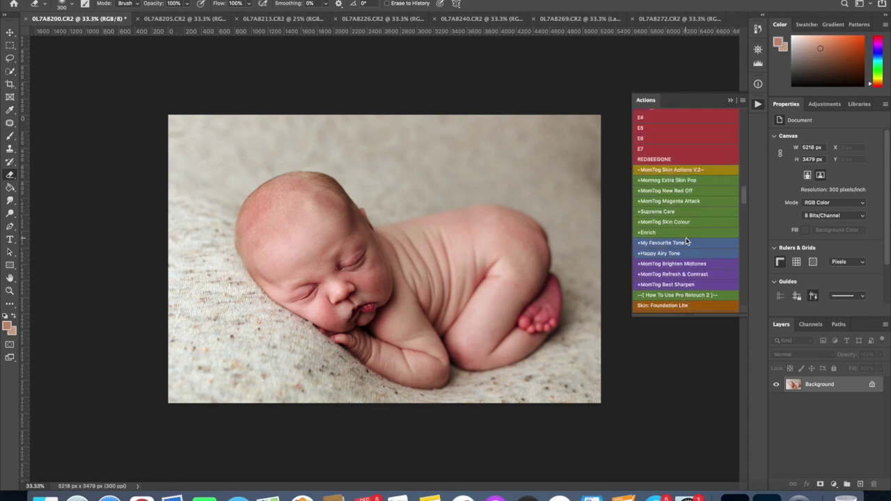
scroll(686, 237, "down", 3)
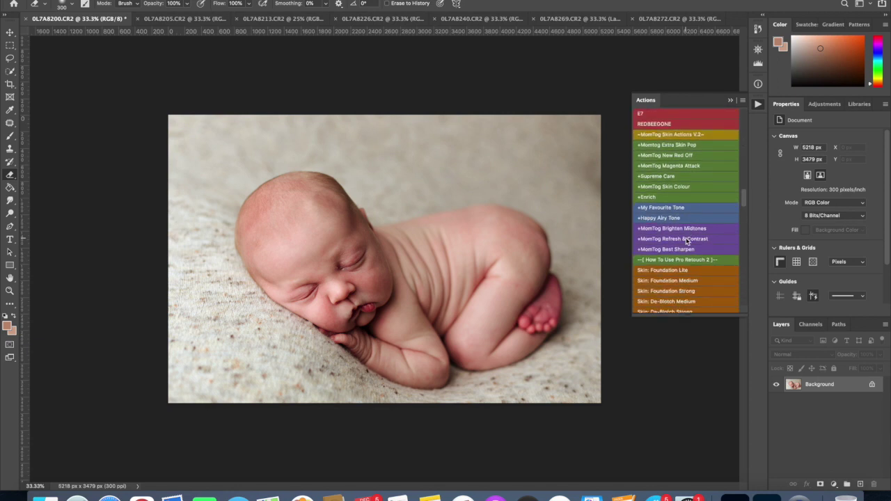
left_click(686, 241)
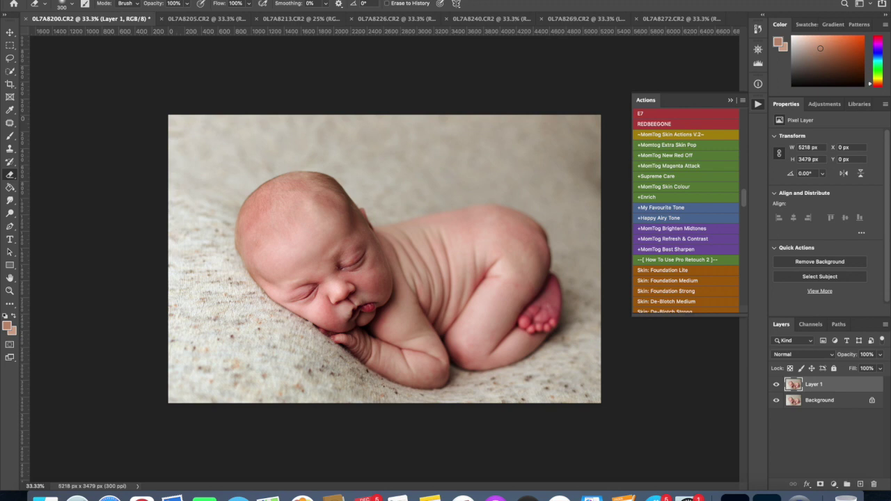
- Start a puppet warp on Layer 1 and place pins on the baby's cheek, forehead, ear area, head and the backdrop
left_click(124, 0)
mouse_move(151, 0)
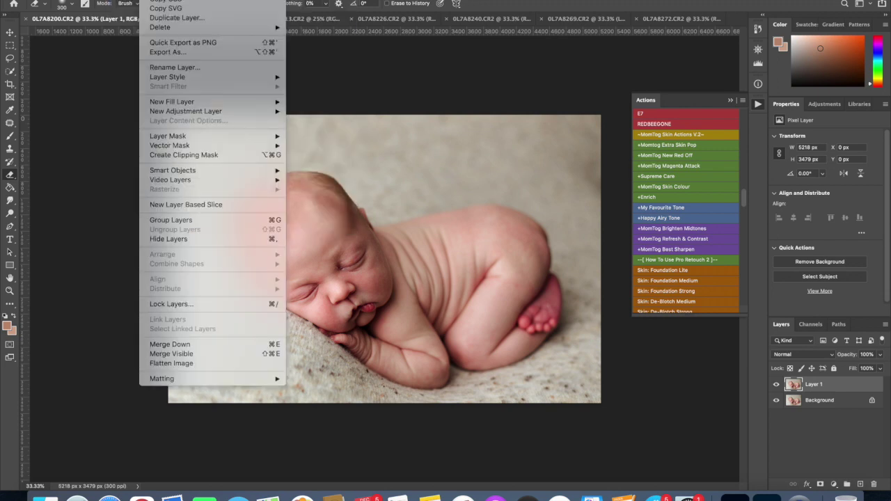
mouse_move(98, 3)
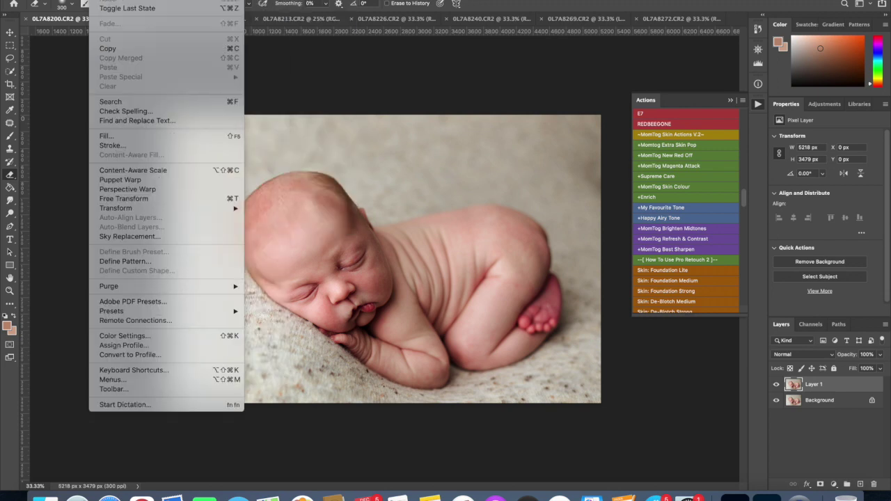
left_click(125, 180)
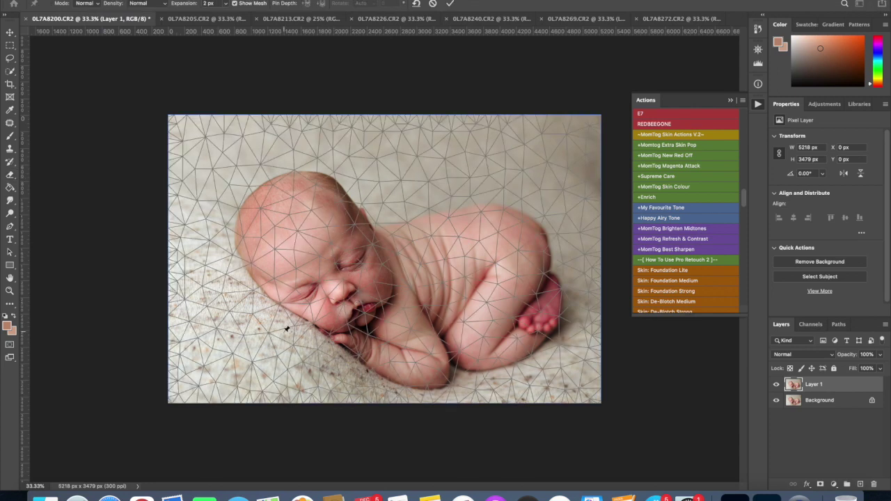
left_click(281, 304)
left_click(321, 257)
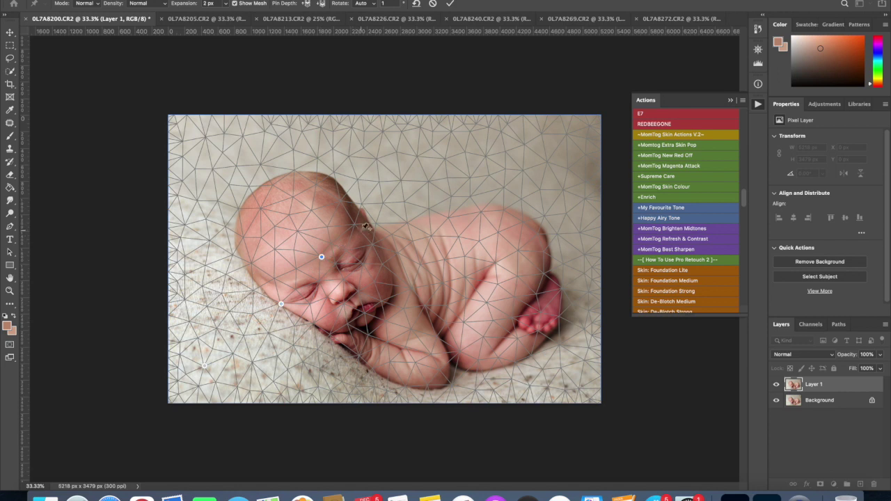
left_click(353, 225)
left_click(404, 200)
left_click(258, 206)
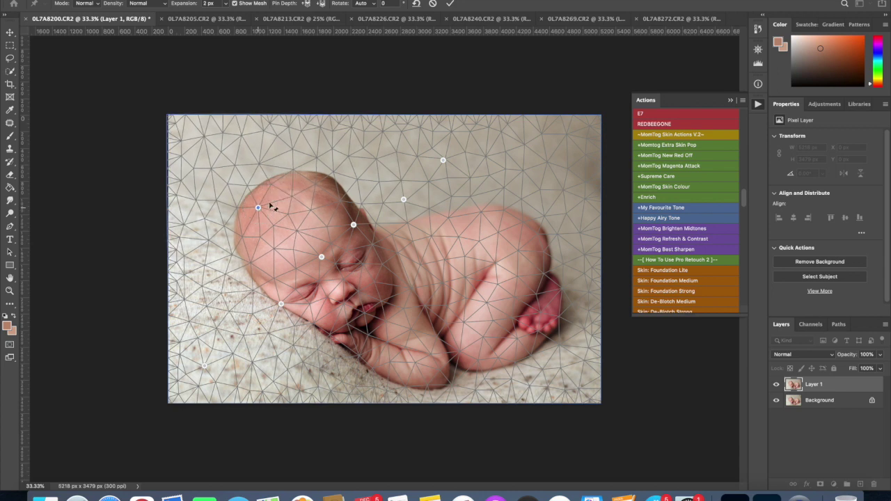
- Add pins at the crown, back of the head and lower cheek, pull them slightly outward, and apply the puppet warp
left_click(296, 193)
left_click_drag(293, 193, 293, 192)
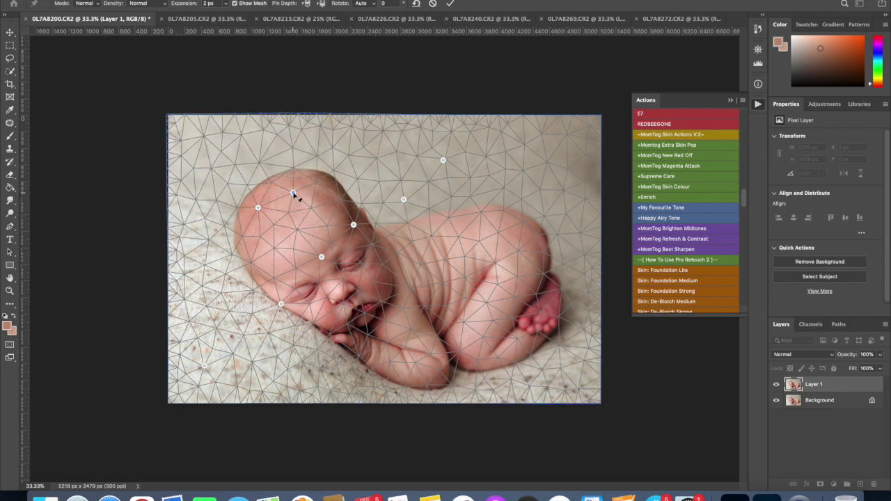
left_click(232, 256)
left_click_drag(232, 257, 231, 254)
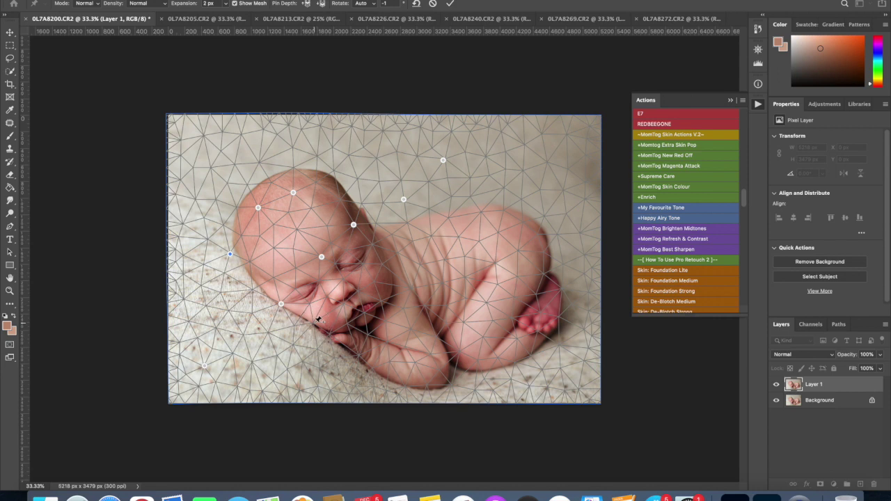
left_click_drag(313, 326, 312, 326)
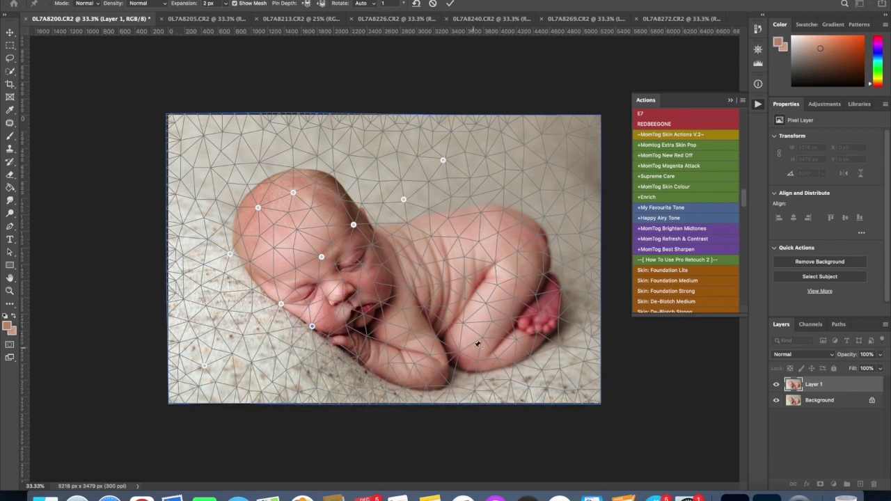
left_click_drag(313, 327, 306, 327)
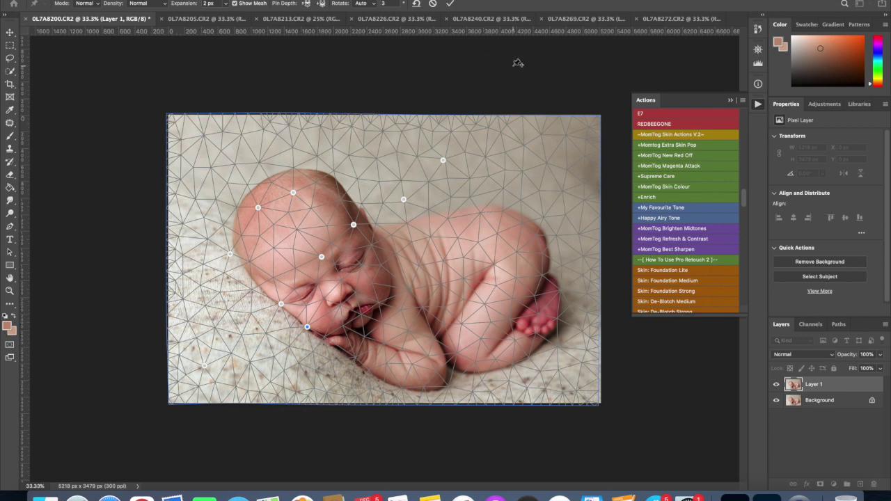
left_click(451, 5)
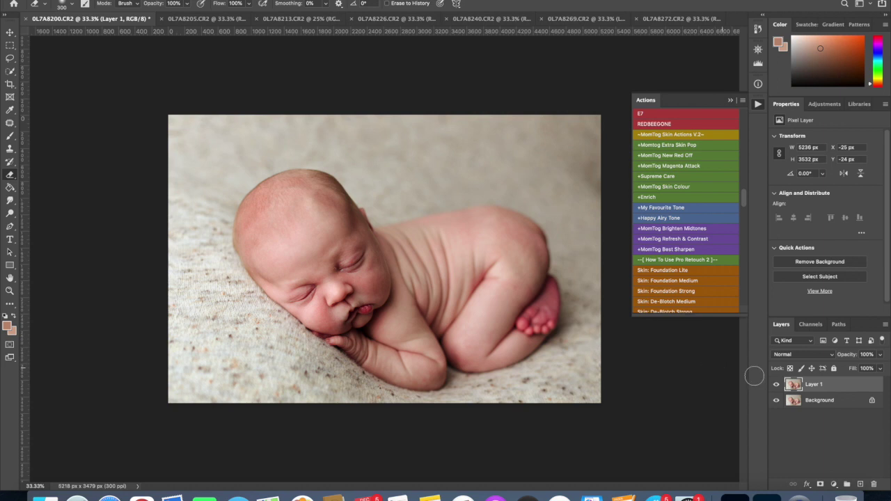
- Compare the photo before and after the puppet warp by toggling the visibility of Layer 1
left_click(777, 385)
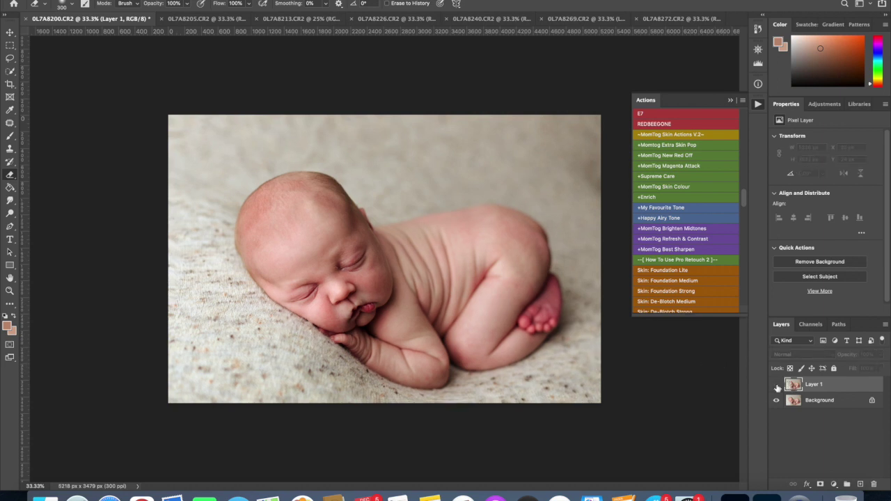
left_click(776, 384)
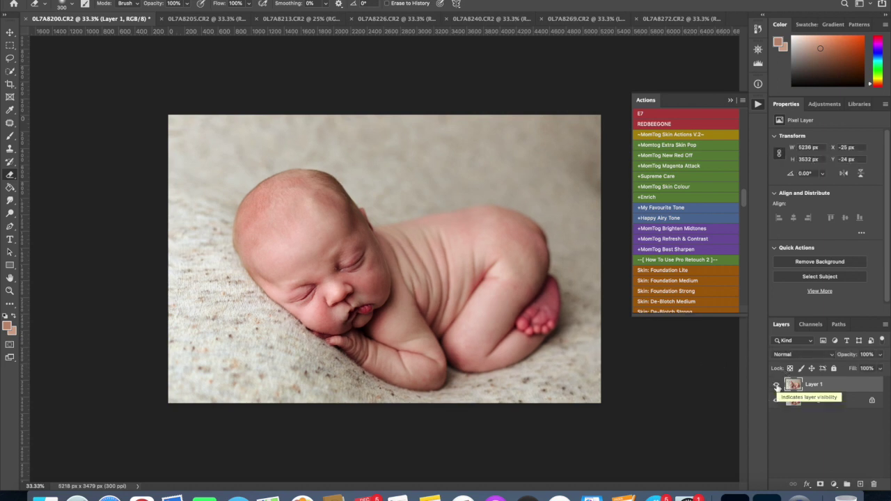
left_click(777, 385)
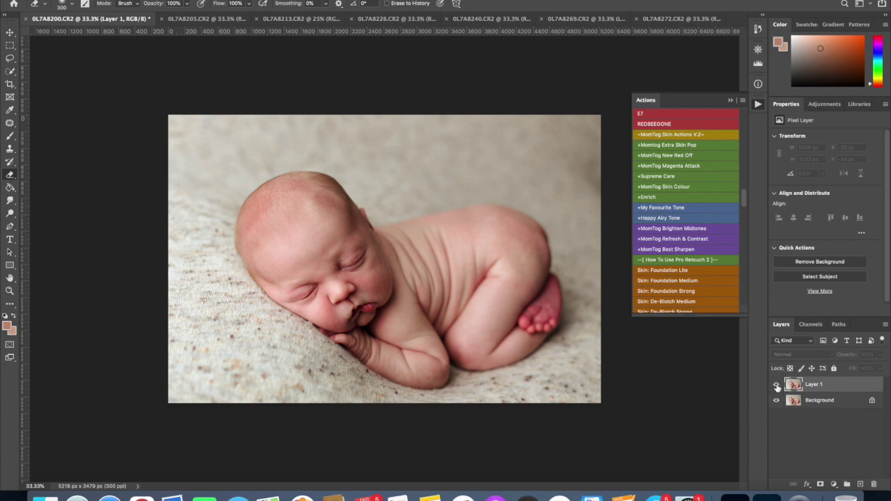
left_click(777, 385)
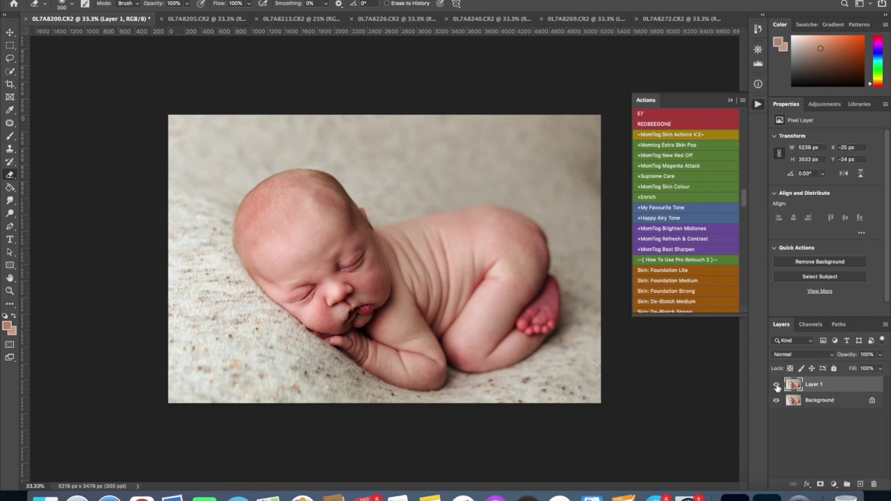
left_click(777, 385)
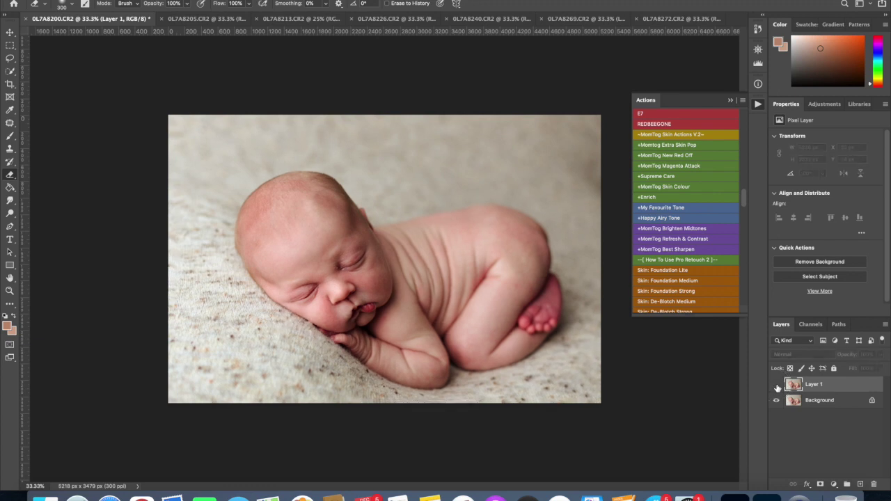
left_click(776, 385)
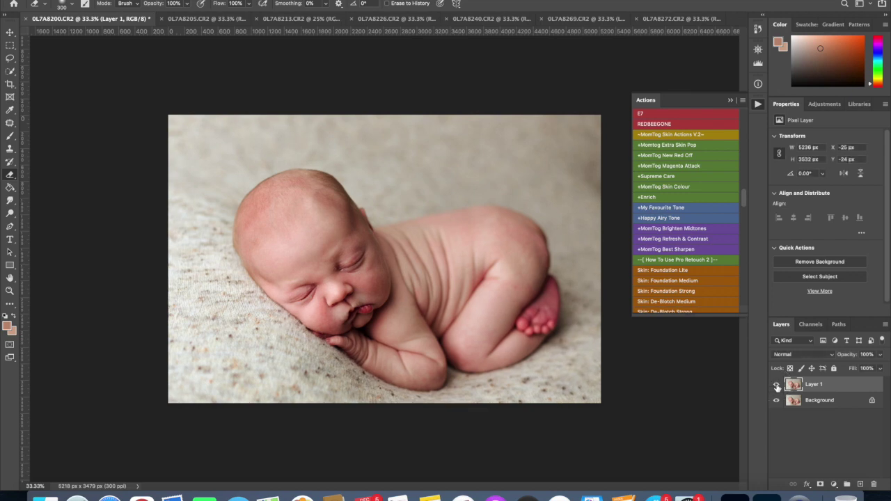
- Open Layer 1 in Liquify and push the baby's lower cheek outward beside the hand, using brush sizes 300 and 150
key("super+plus")
key("super+plus")
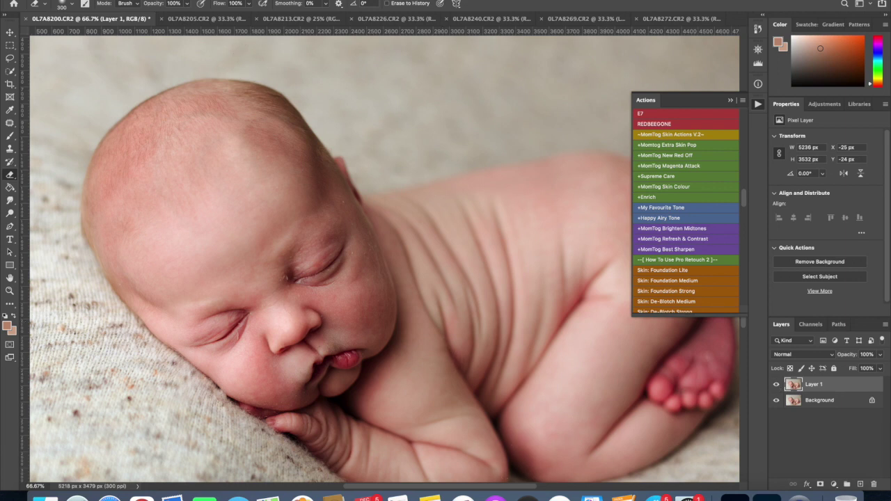
left_click(233, 0)
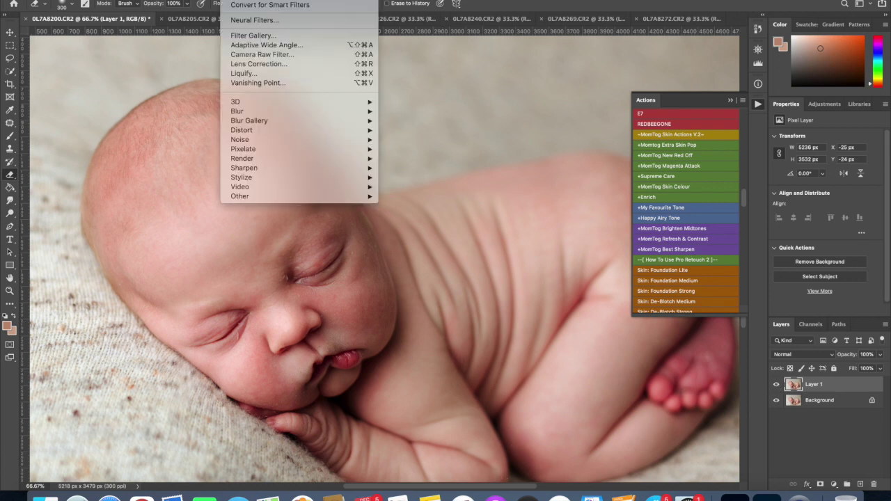
left_click(252, 73)
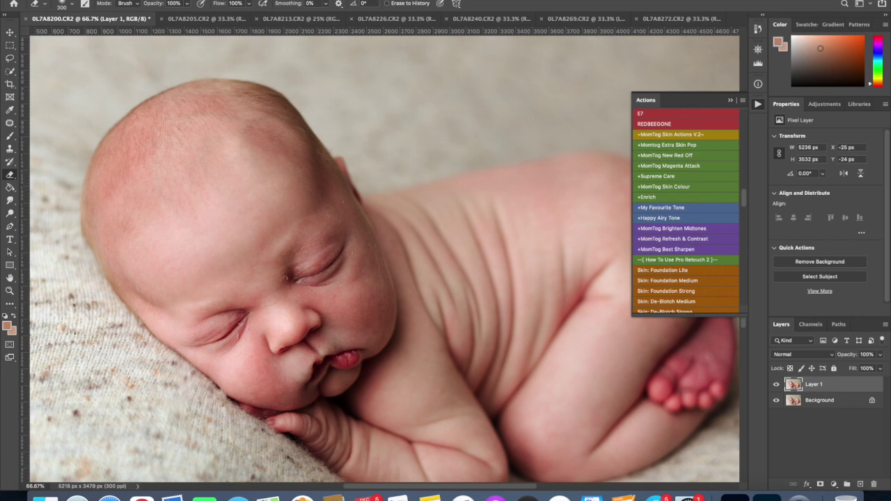
key("bracketleft")
key("bracketleft")
key("bracketleft")
key("bracketleft")
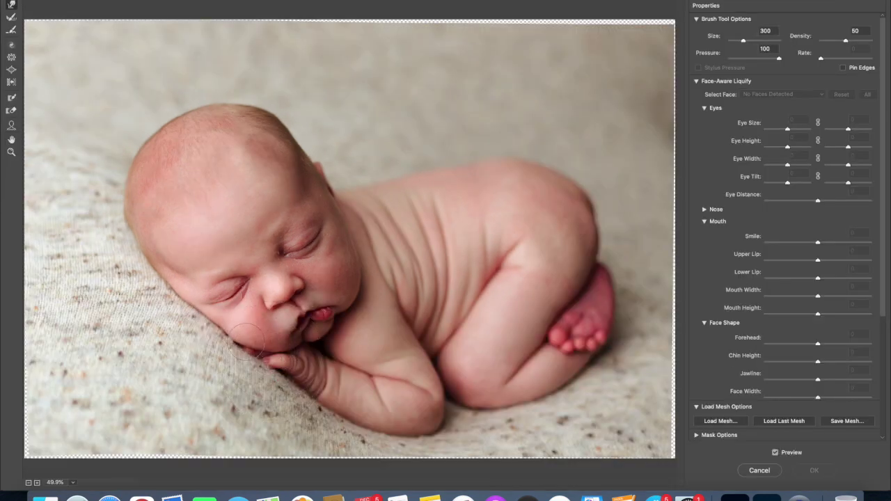
left_click_drag(243, 341, 224, 333)
key("bracketleft")
key("bracketleft")
key("bracketleft")
key("bracketleft")
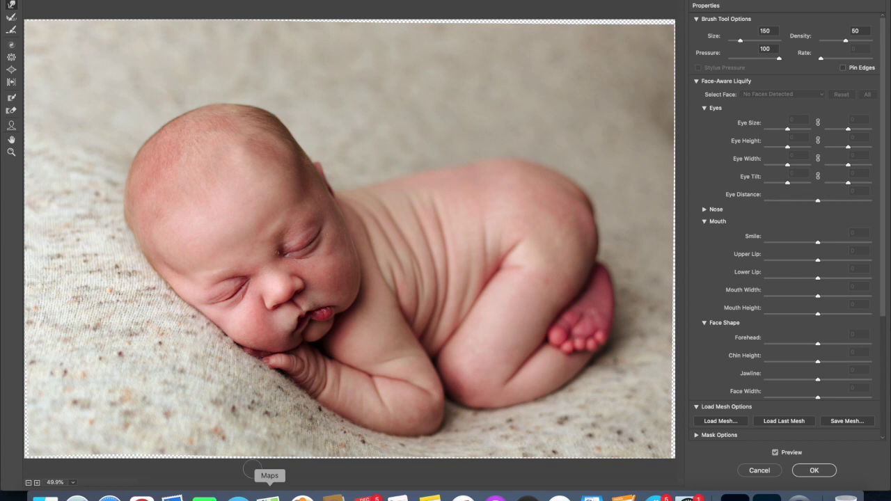
- Resize the Liquify brush to 800 and back down to 400, and apply the Liquify changes to Layer 1
key("bracketright")
key("bracketright")
key("bracketright")
key("bracketright")
key("bracketright")
key("bracketright")
key("bracketright")
key("bracketright")
key("bracketright")
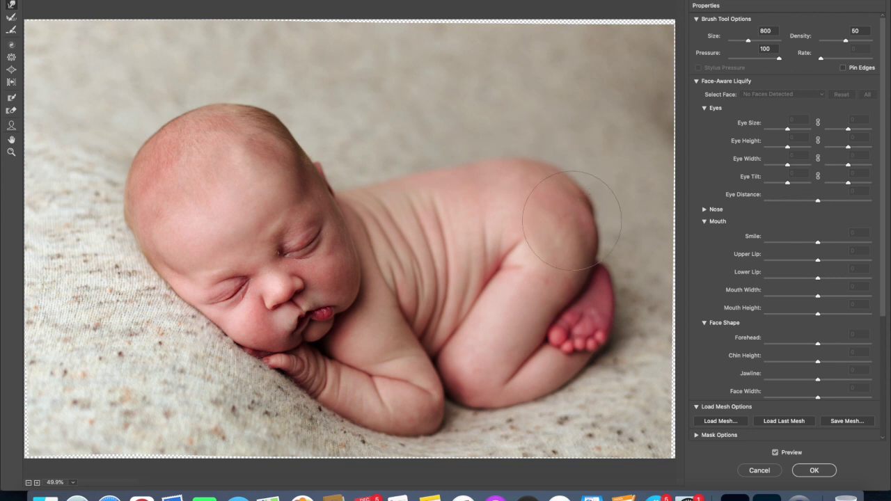
key("bracketleft")
key("bracketleft")
key("bracketleft")
key("bracketleft")
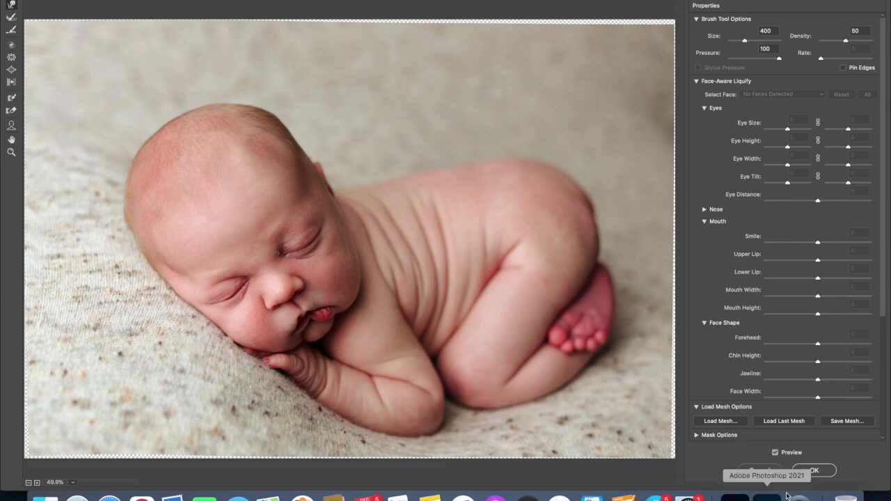
left_click(813, 470)
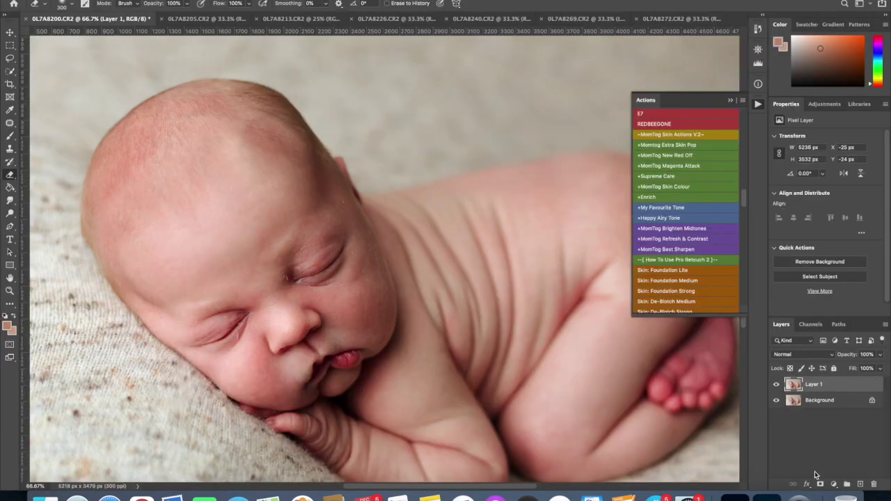
- Compare the whole photo with and without the reshaped Layer 1 by toggling its visibility
key("super+minus")
key("super+minus")
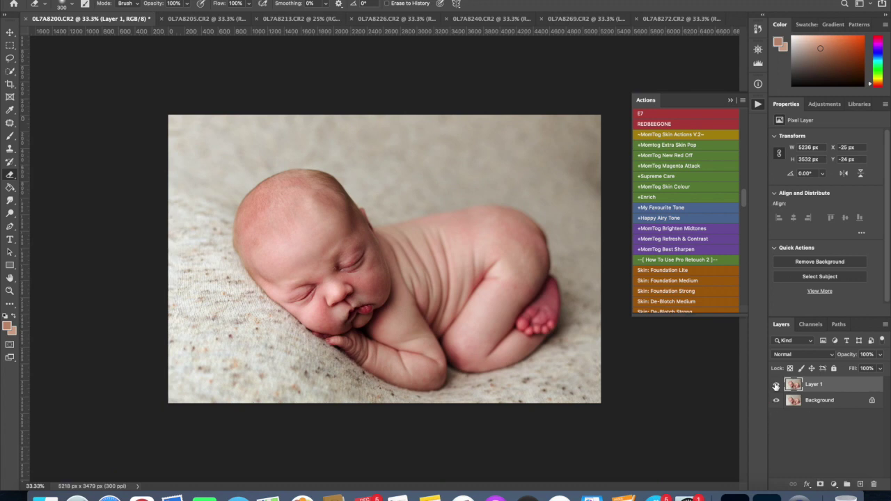
left_click(776, 385)
left_click(776, 384)
left_click(776, 385)
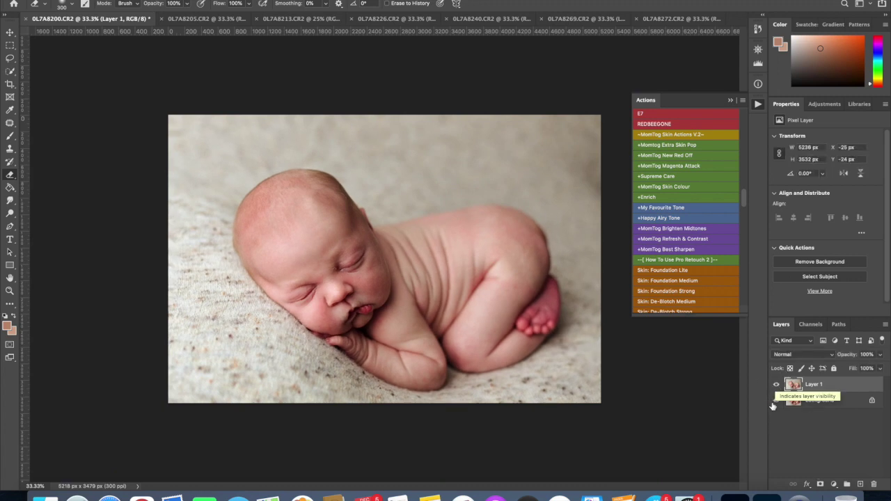
left_click(776, 385)
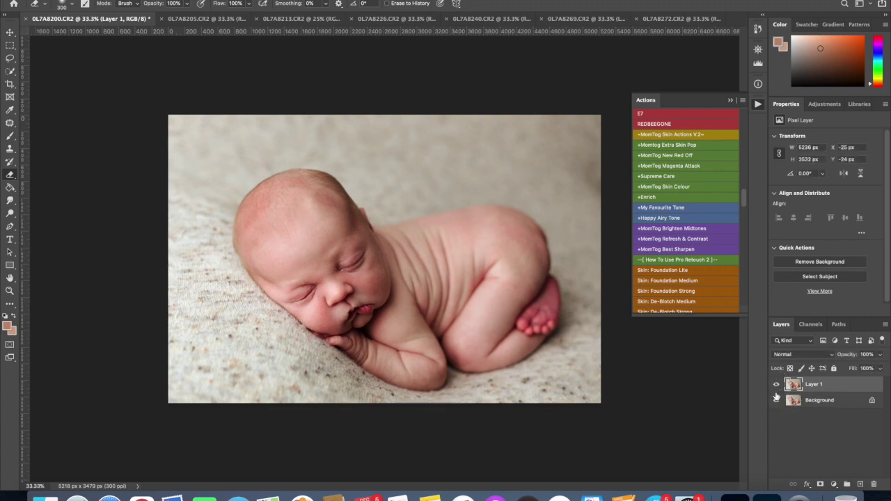
- Hide the Background layer, erase Layer 1 along the photo's outer edges with the Eraser, and show the Background again
left_click(776, 401)
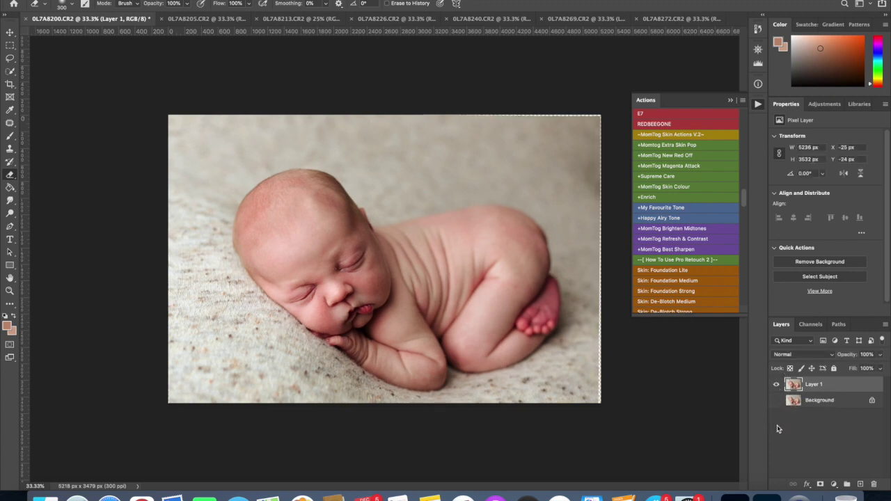
key("bracketright")
key("bracketright")
key("bracketright")
mouse_move(600, 386)
left_mouse_down()
mouse_move(601, 110)
mouse_move(381, 107)
left_mouse_up()
key("bracketleft")
key("bracketleft")
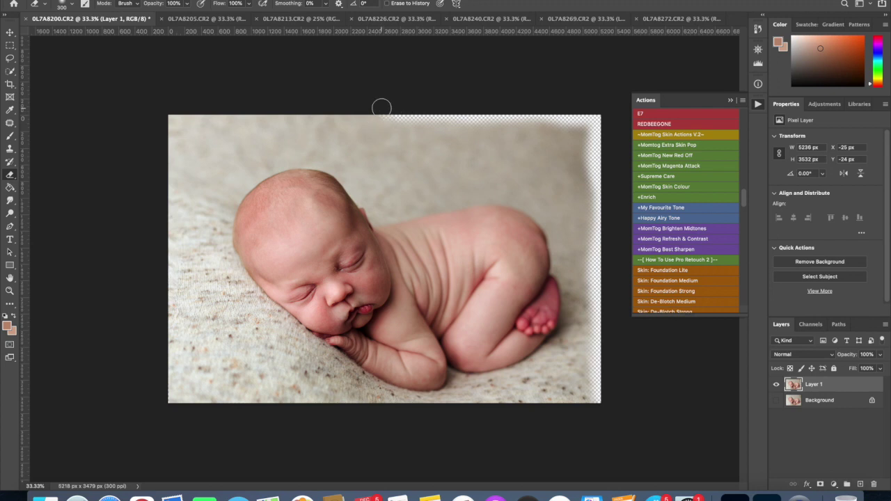
left_click_drag(156, 382, 173, 420)
left_click(777, 400)
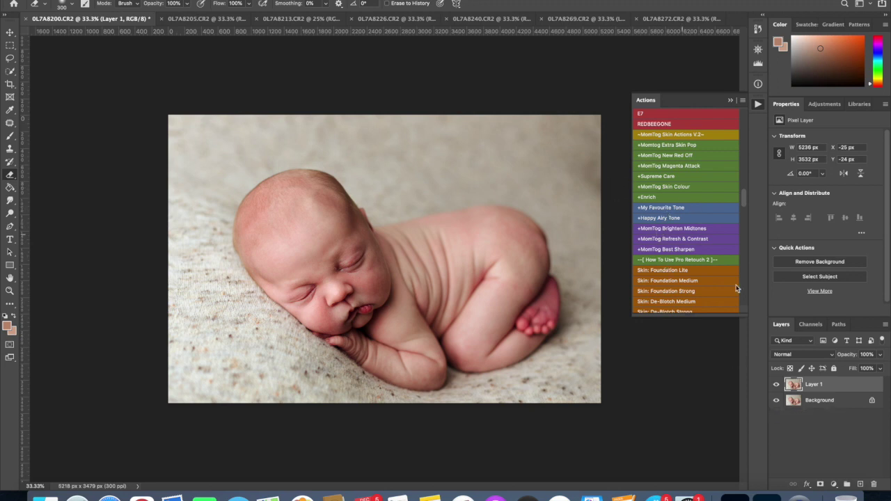
- Flatten the image and duplicate the result as a new layer named "fix background"
right_click(811, 403)
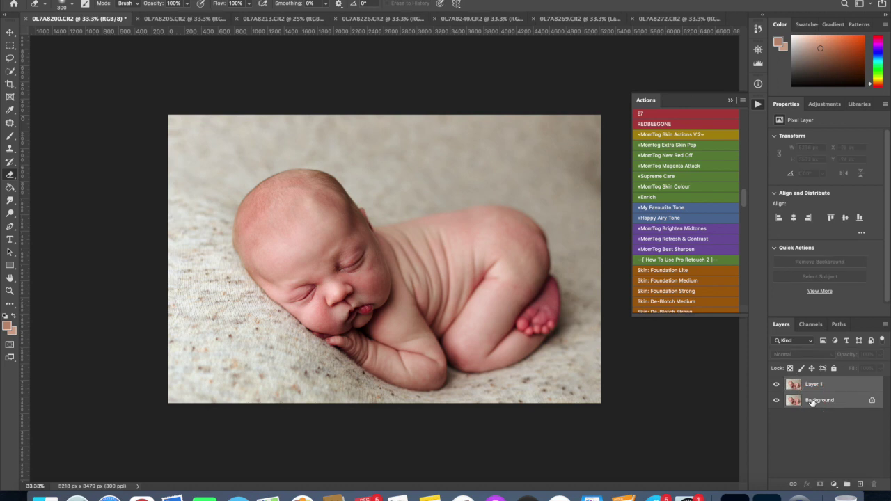
left_click(763, 458)
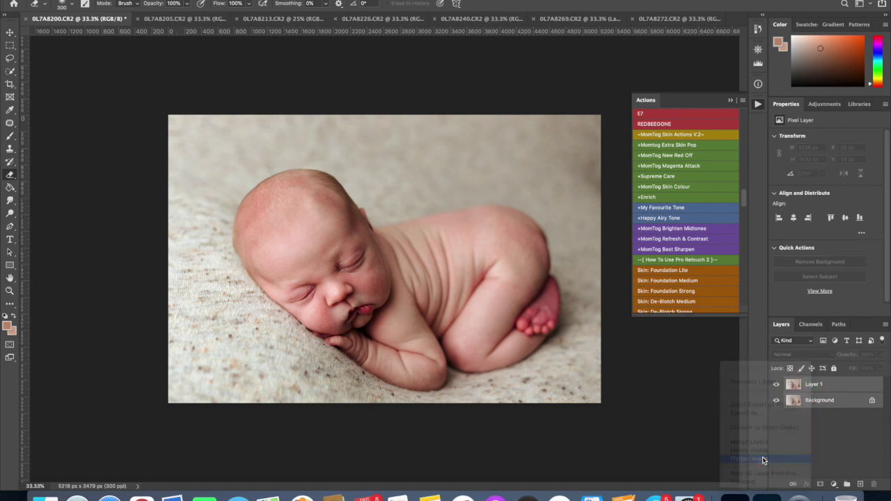
key("super+j")
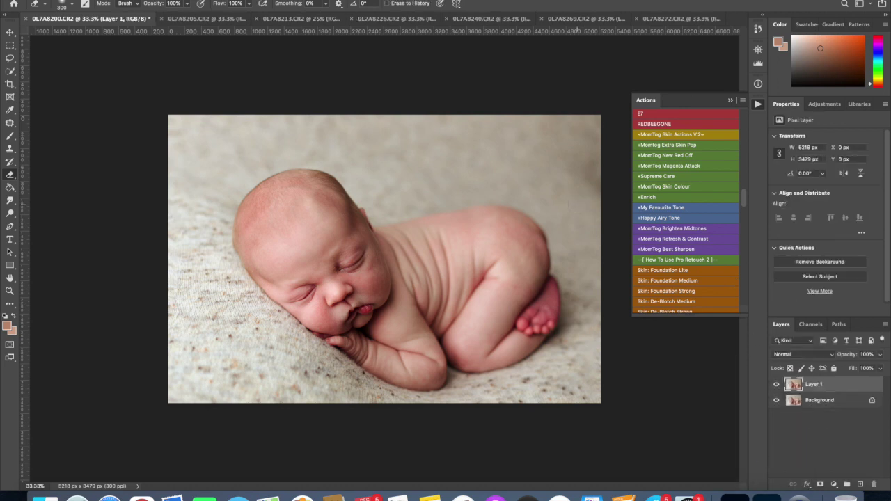
double_click(814, 383)
type("fix background")
key("Return")
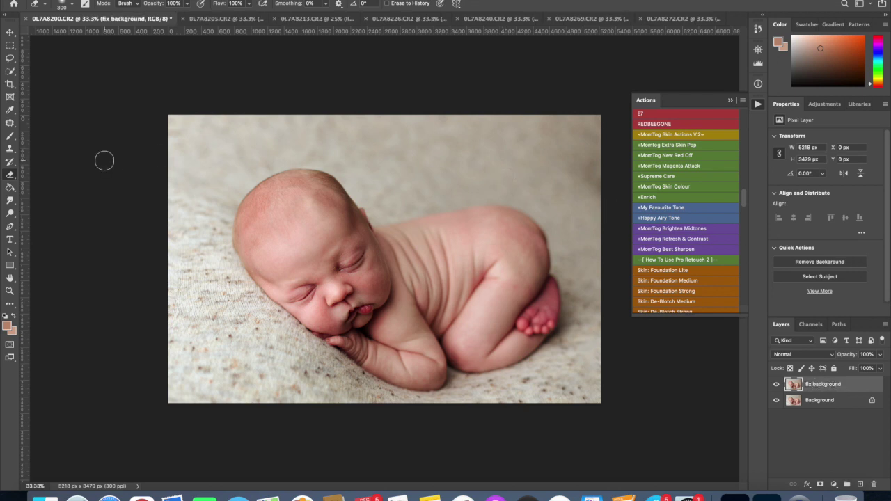
- Choose the Clone Stamp tool and compare the photo with and without the "fix background" layer
left_click(10, 148)
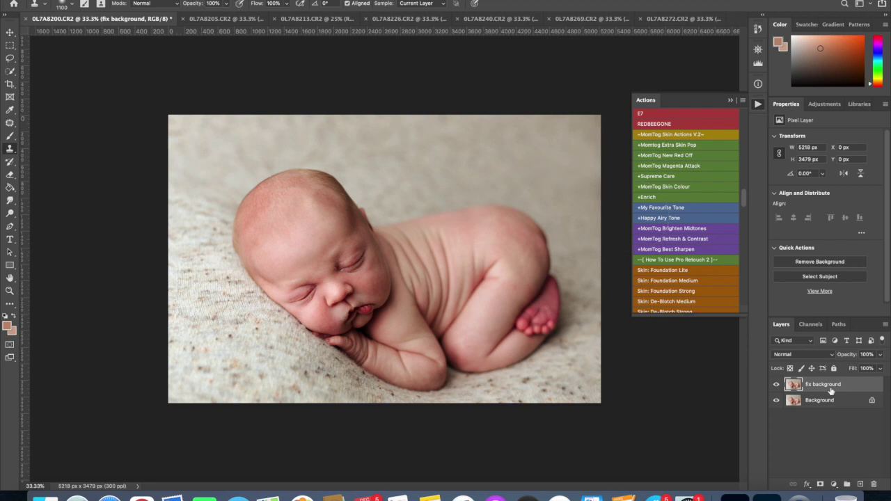
left_click(776, 384)
left_click(776, 384)
- Select the "fix background" and Background layers and flatten the image
left_click(812, 399, "shift")
right_click(812, 399)
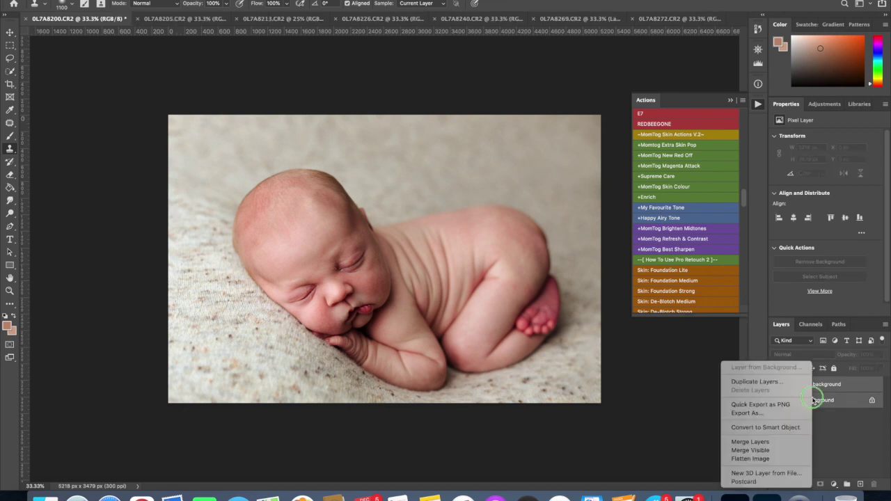
left_click(759, 458)
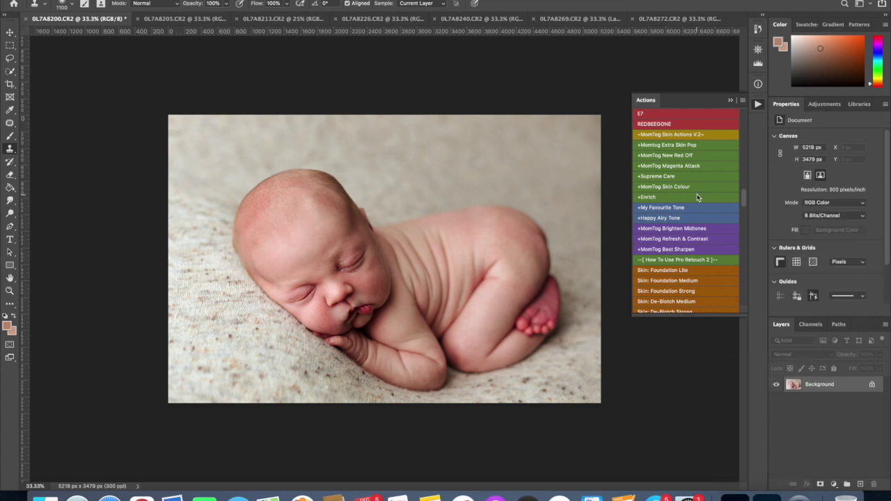
- Take a history snapshot of the flattened image and name it "body and background fixed"
left_click(758, 29)
left_click(717, 233)
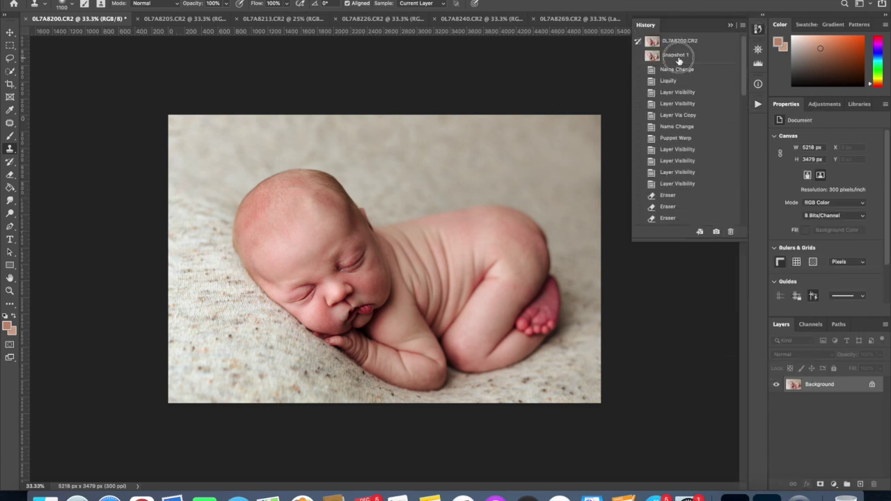
double_click(678, 56)
type("body and backgrou")
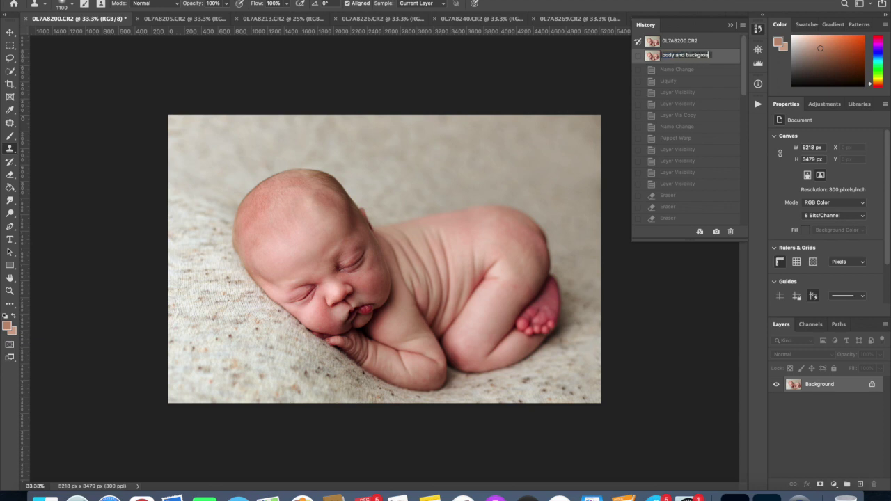
type("nd fixed")
key("Return")
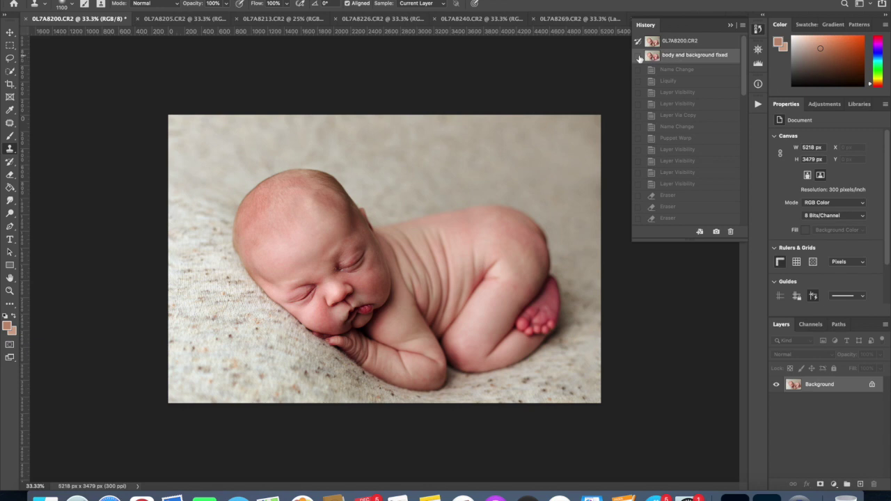
- Compare the original 0L7A8200.CR2 snapshot with the "body and background fixed" snapshot, ending on the fixed version
left_click(679, 43)
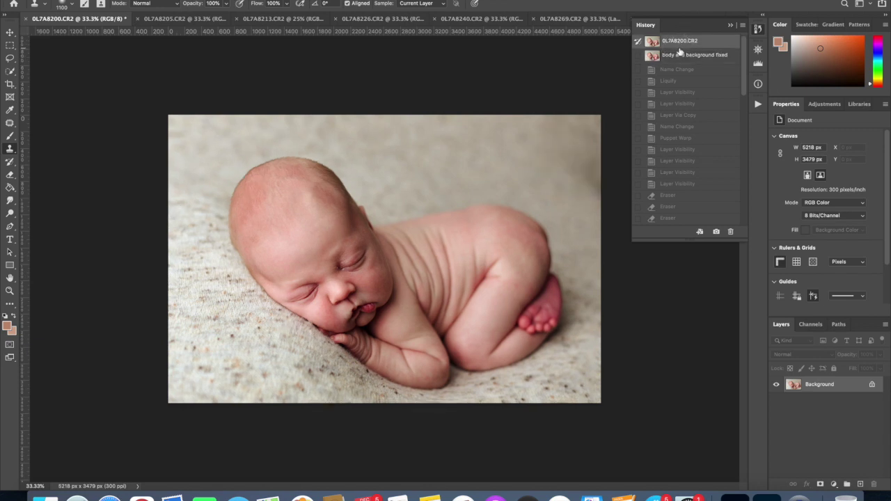
left_click(679, 58)
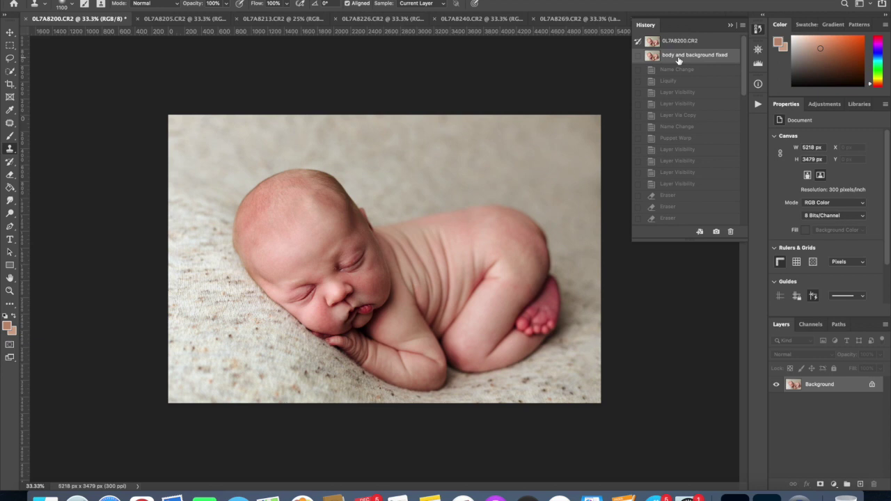
left_click(685, 43)
left_click(685, 55)
left_click(758, 104)
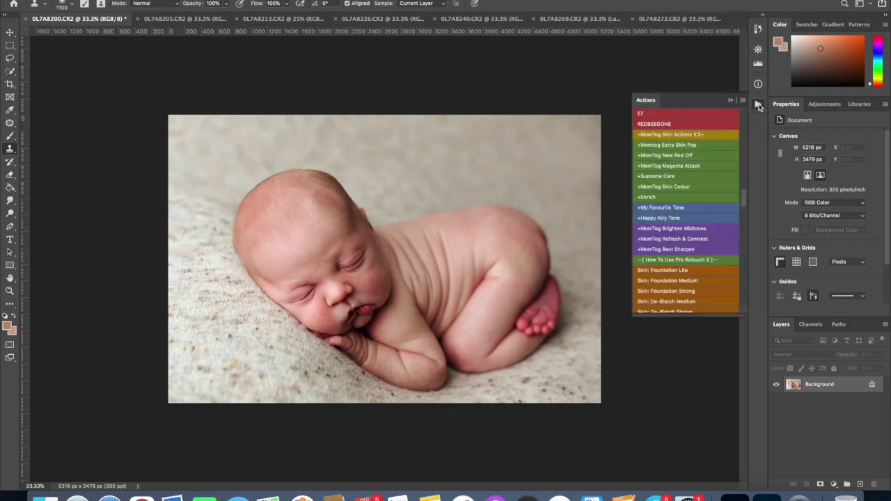
left_click(758, 104)
- Duplicate the Background layer and open the copy in the Liquify filter
key("v")
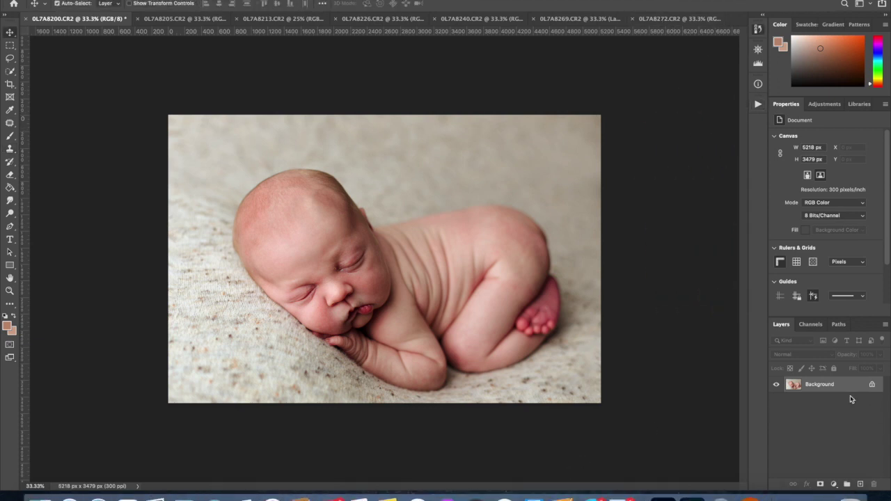
left_click(840, 392)
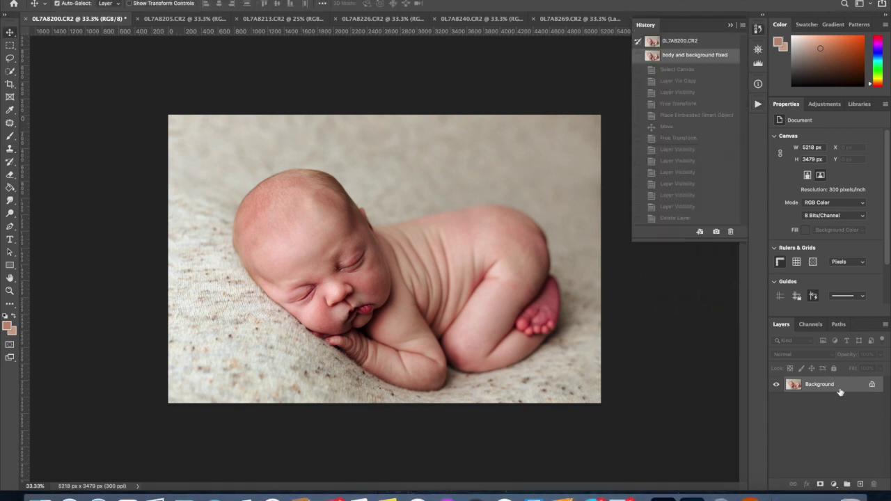
key("super+j")
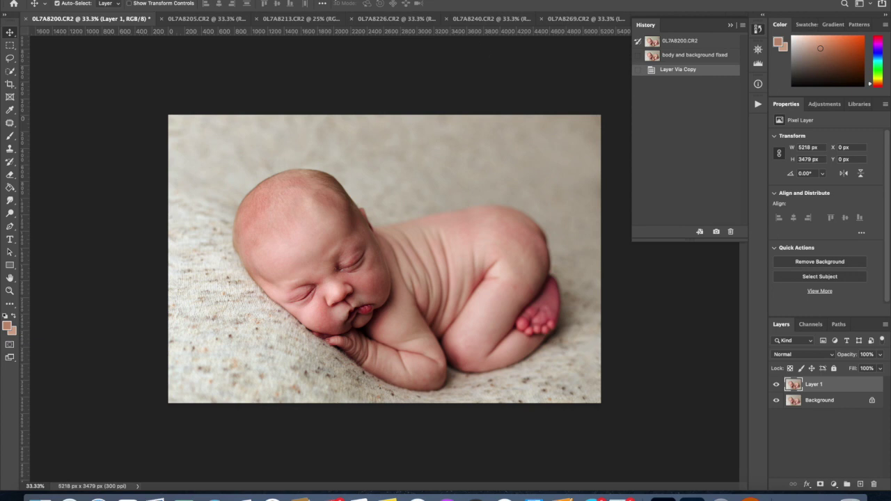
left_click(233, 0)
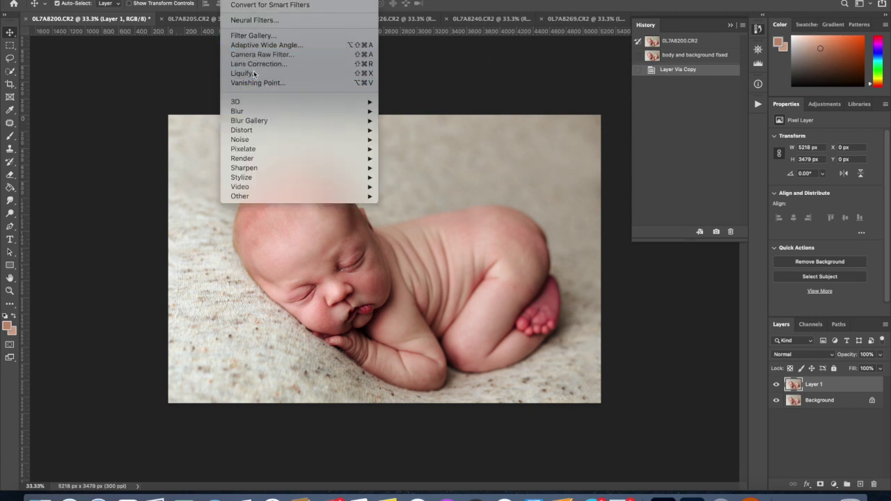
left_click(278, 71)
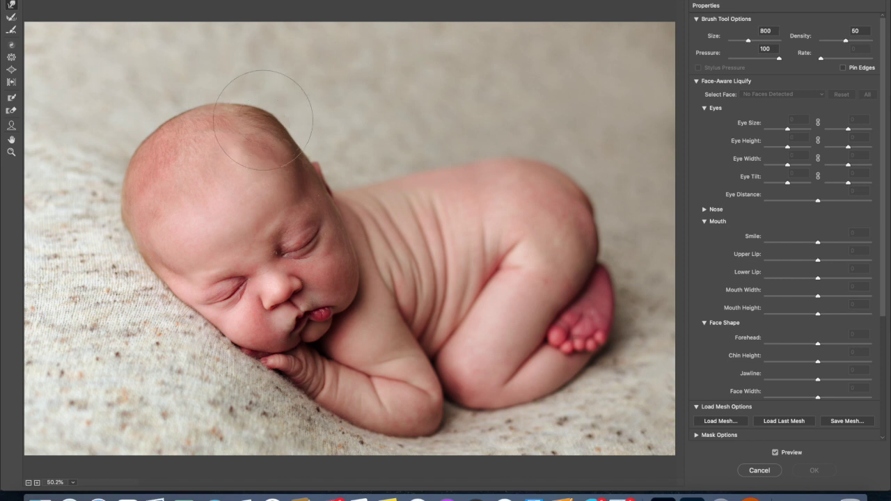
- Refine the outline of the baby's head in Liquify with the brush at 800, reduce it to 300, and apply the changes
left_click_drag(268, 93, 232, 137)
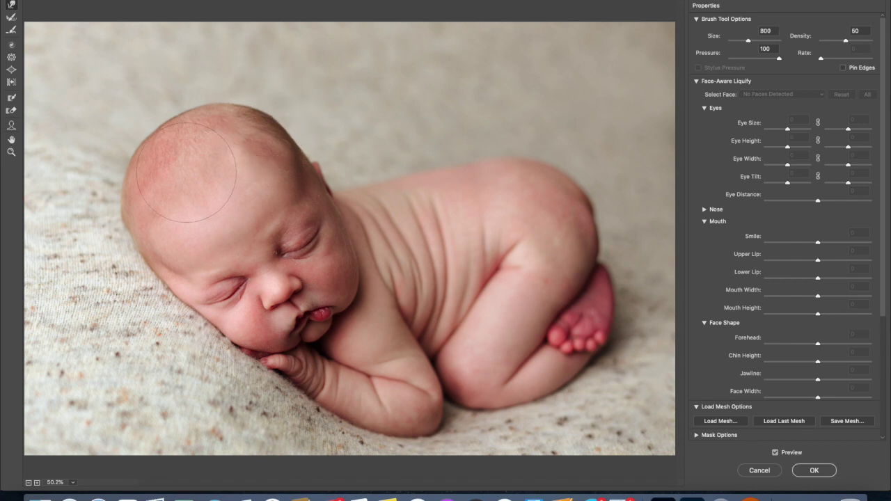
mouse_move(111, 201)
left_mouse_down()
mouse_move(118, 210)
mouse_move(117, 164)
mouse_move(121, 171)
left_mouse_up()
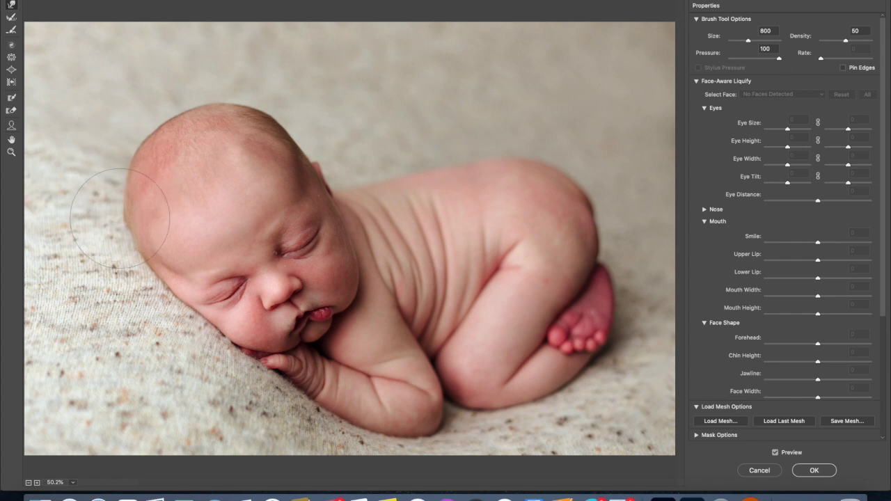
key("bracketleft")
key("bracketleft")
key("bracketleft")
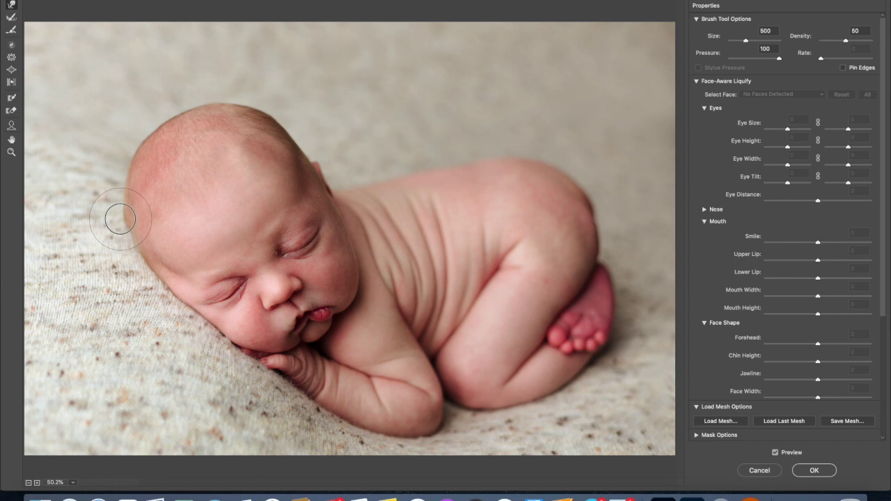
key("bracketleft")
key("bracketleft")
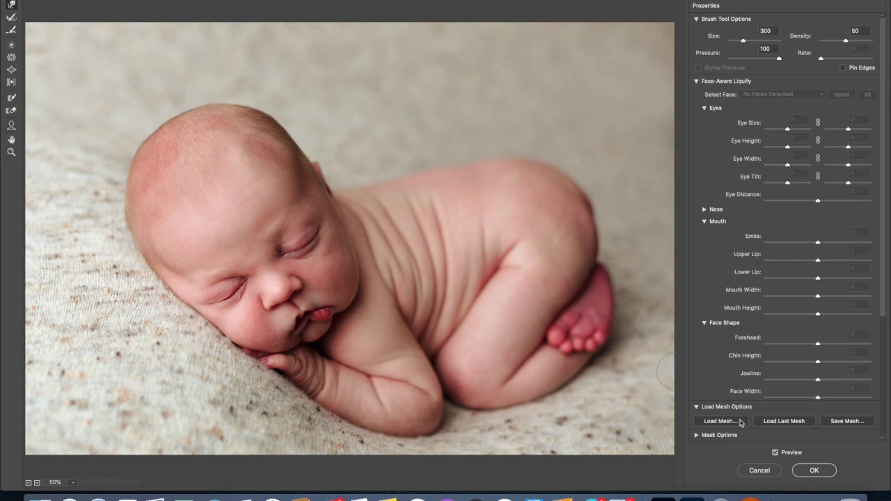
left_click(804, 471)
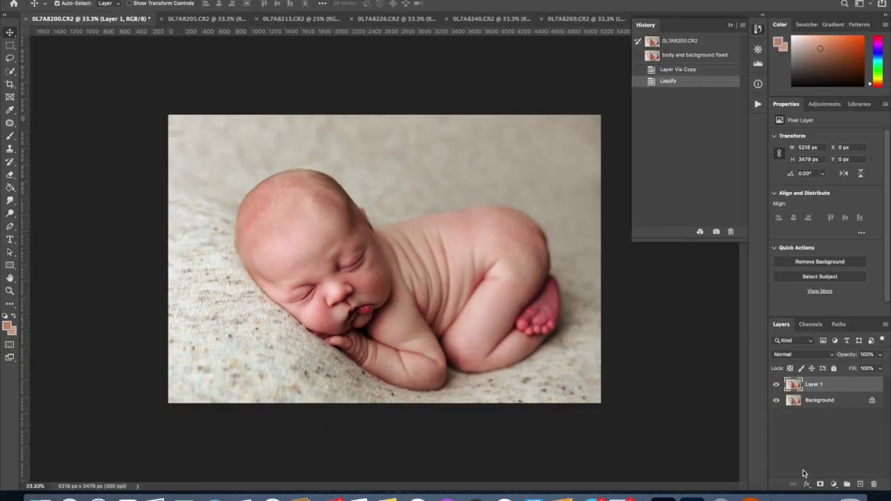
- Compare the photo with and without the liquified Layer 1, and take another history snapshot
left_click(776, 384)
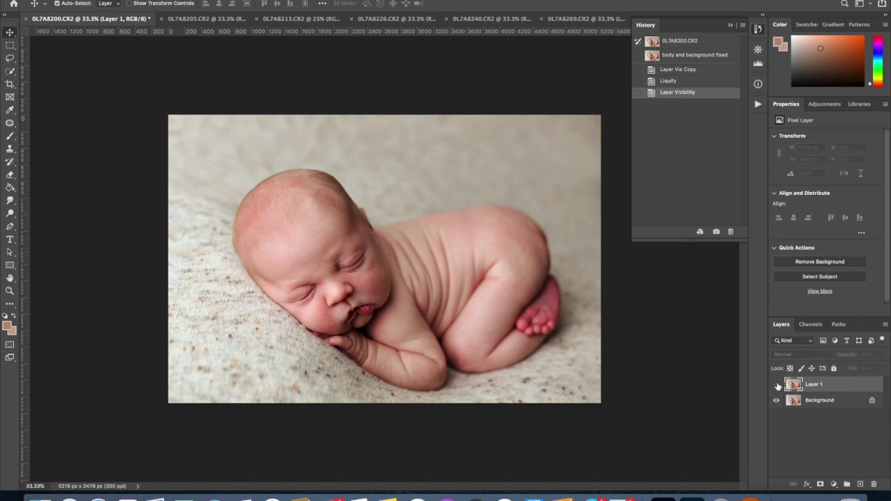
left_click(776, 384)
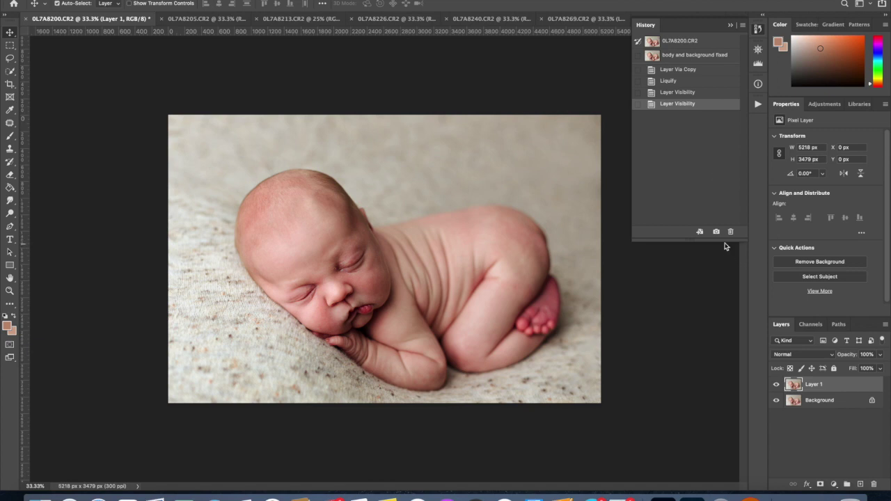
left_click(716, 232)
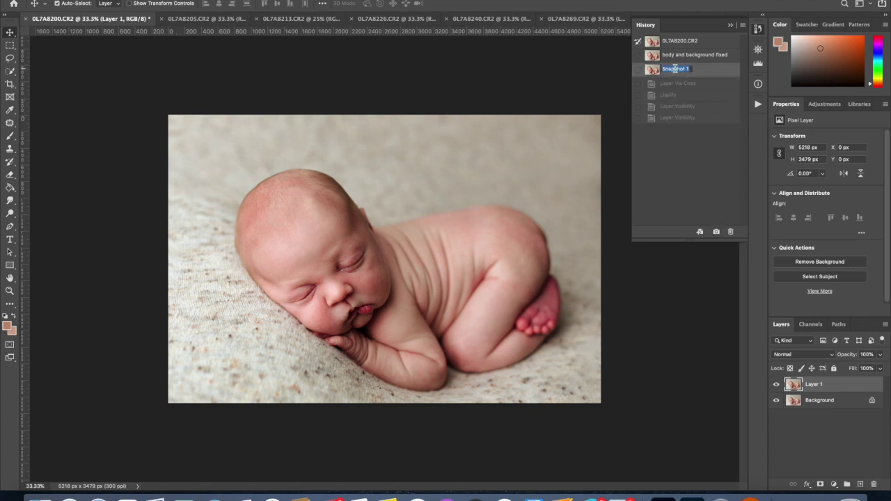